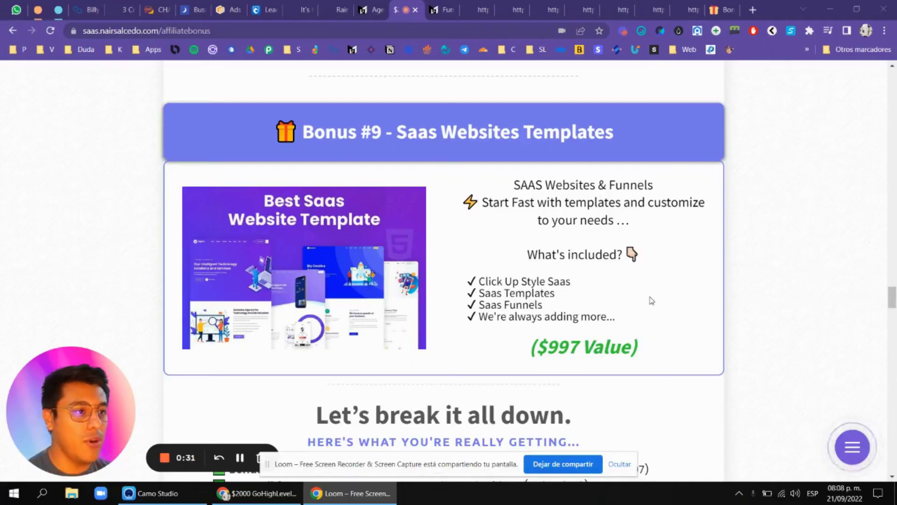
# Step: Bring the GoHighLevel funnels page full-screen and open the account's example website landing page
pyautogui.hotkey('alt', 'Tab')
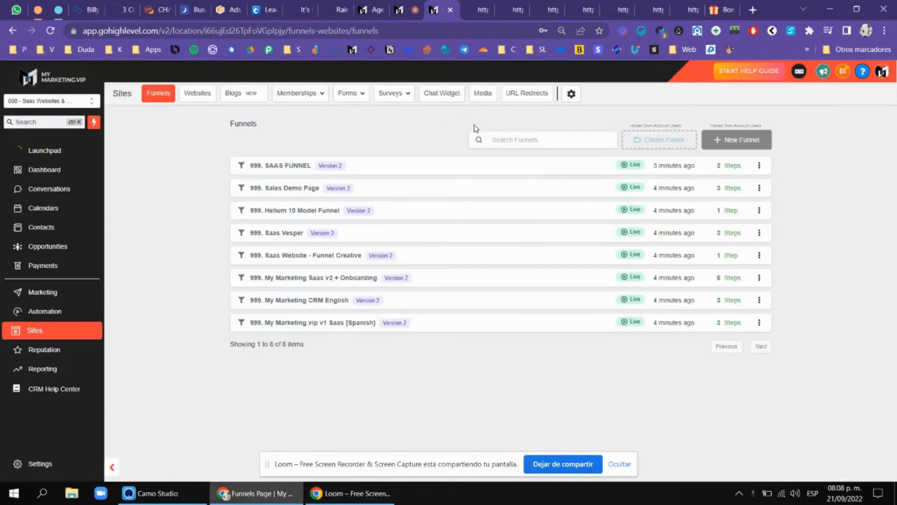
pyautogui.press('F11')
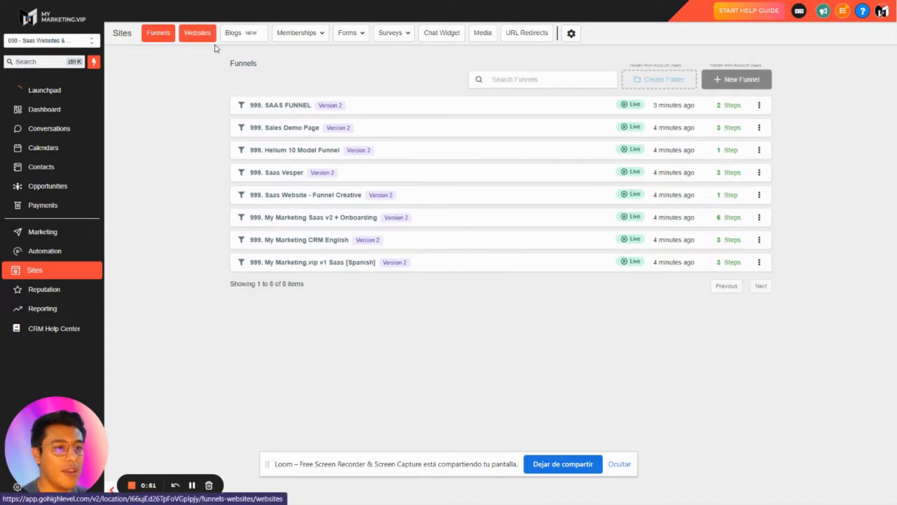
pyautogui.click(213, 40)
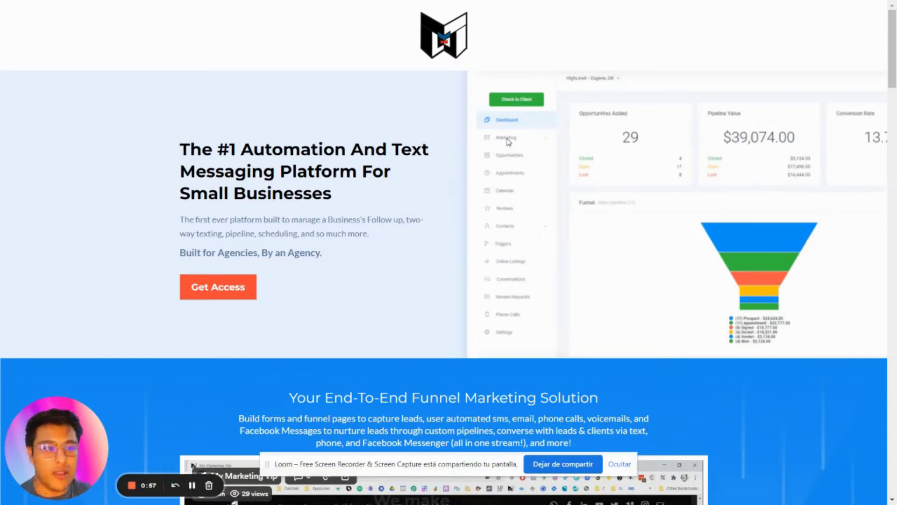
# Step: Scroll down the landing page, highlighting the Analytics Dashboard heading and its description
pyautogui.scroll(-10, 509, 141)
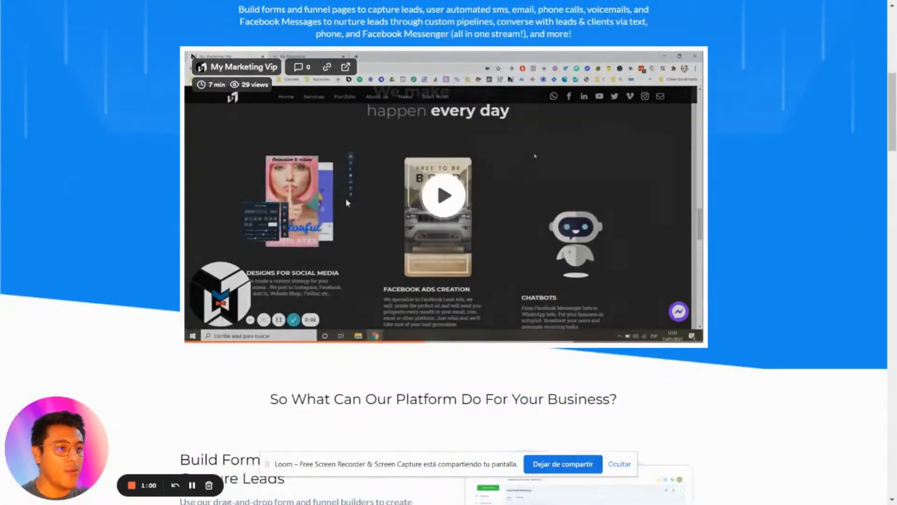
pyautogui.scroll(-6, 495, 232)
pyautogui.scroll(1, 603, 138)
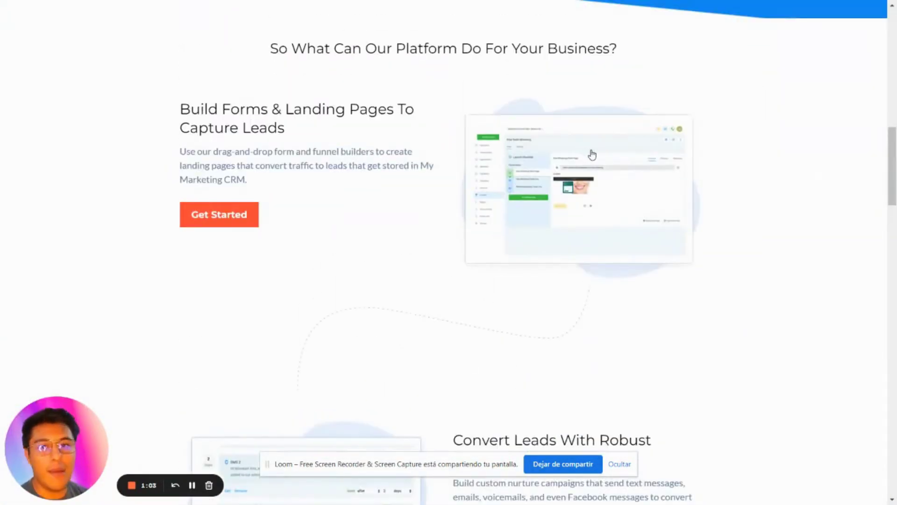
pyautogui.scroll(-1, 654, 196)
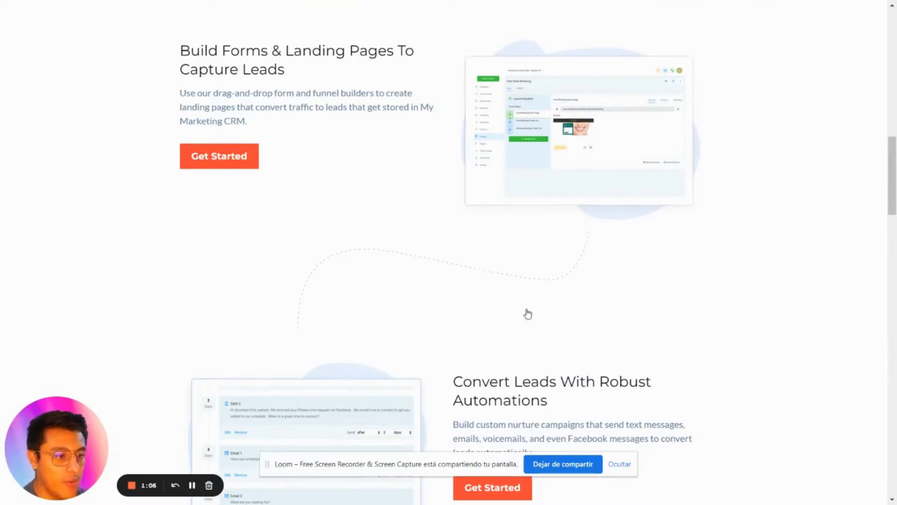
pyautogui.scroll(-1, 322, 238)
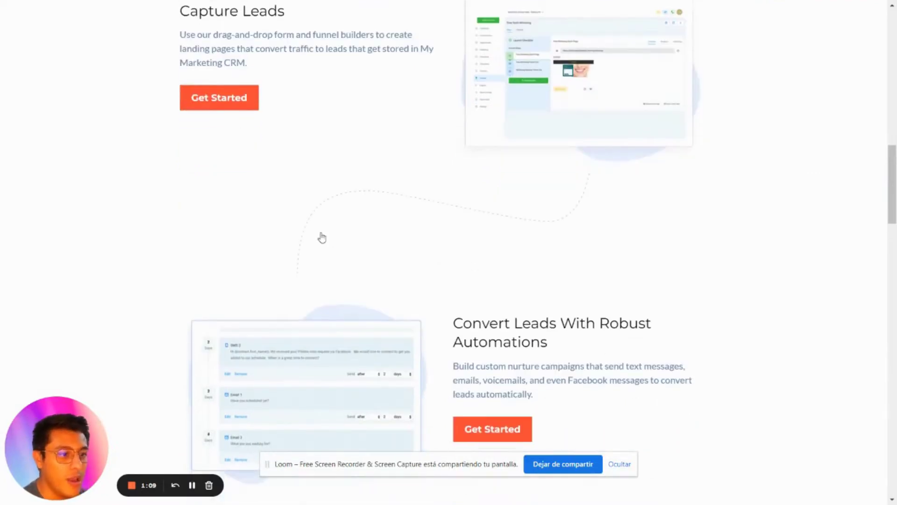
pyautogui.scroll(2, 355, 104)
pyautogui.scroll(-9, 555, 191)
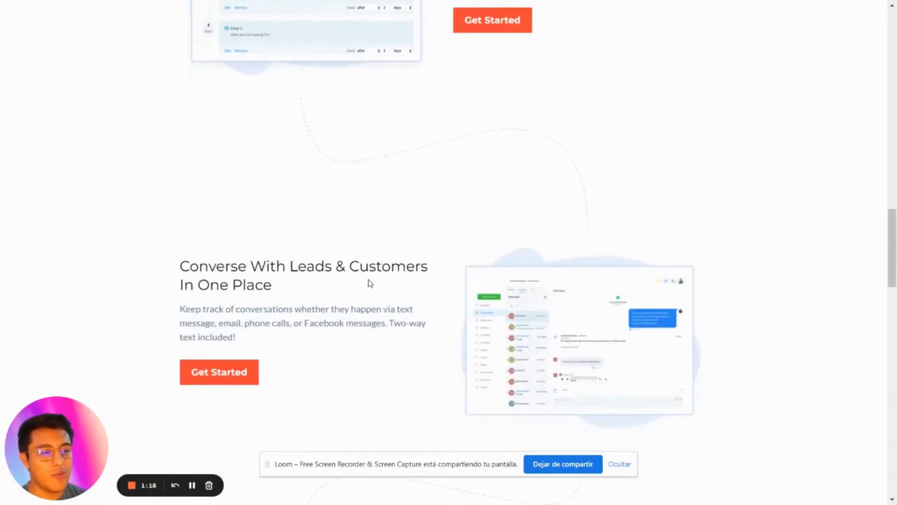
pyautogui.scroll(-8, 371, 283)
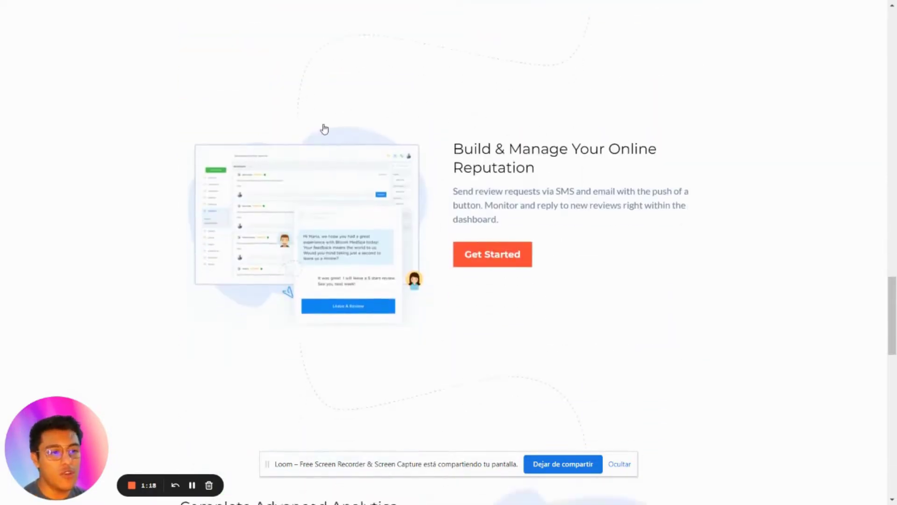
pyautogui.scroll(-6, 325, 129)
pyautogui.moveTo(281, 207); pyautogui.dragTo(181, 187)
pyautogui.click(183, 186)
pyautogui.moveTo(276, 275); pyautogui.dragTo(179, 229)
pyautogui.click(178, 236)
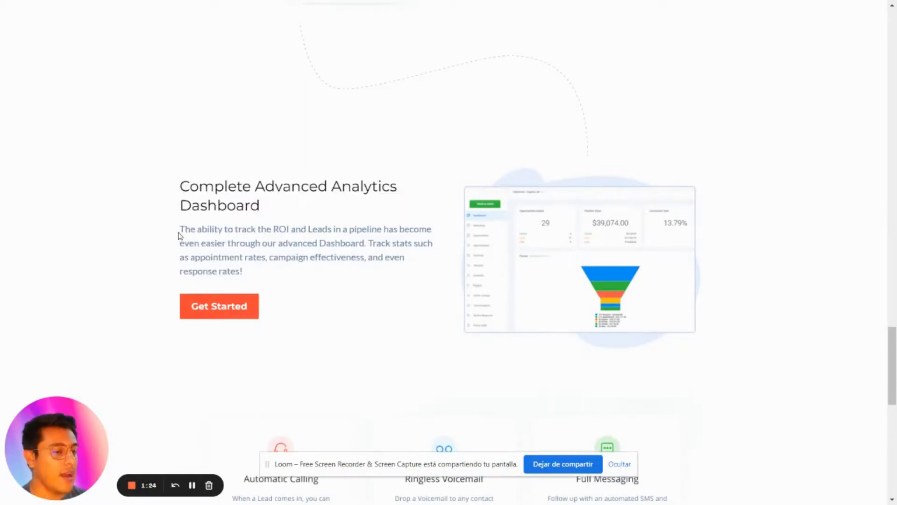
# Step: Scroll through the remaining sections, then move on to the dark My Marketing Saas sales page
pyautogui.scroll(-5, 181, 230)
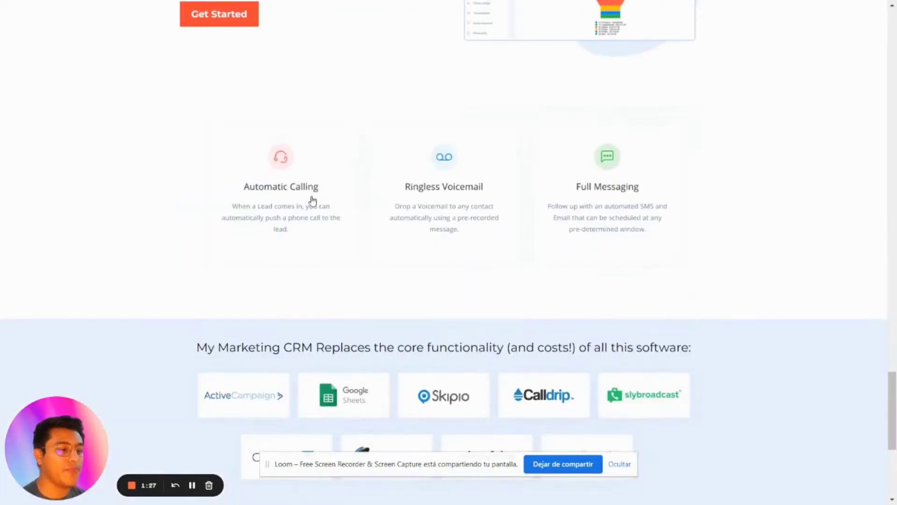
pyautogui.scroll(-1, 313, 201)
pyautogui.scroll(-4, 625, 120)
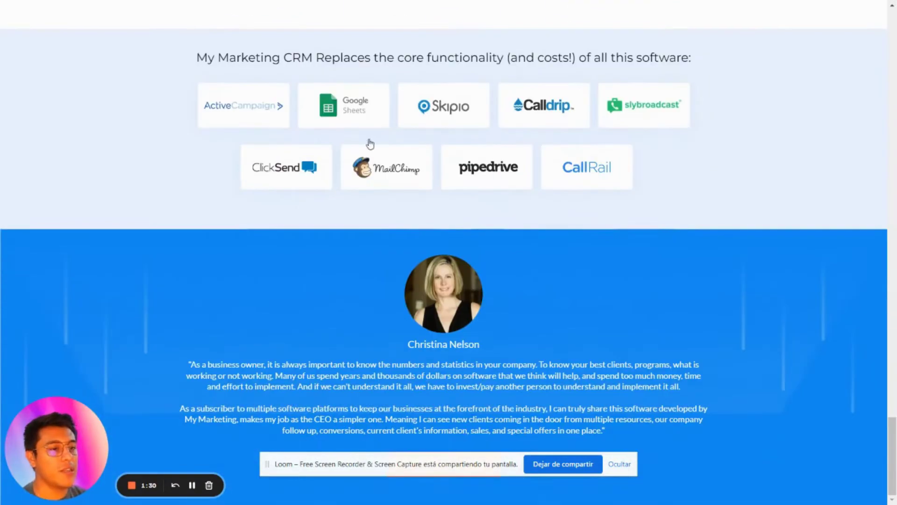
pyautogui.scroll(1, 400, 116)
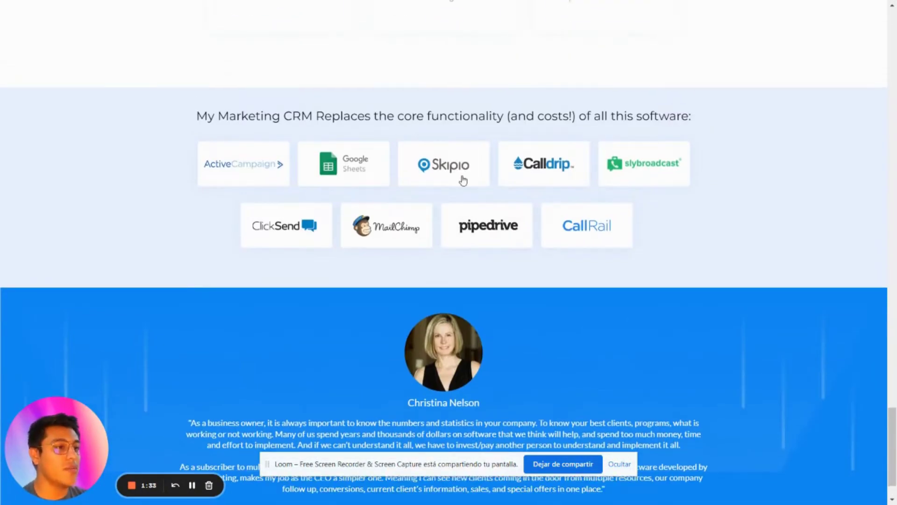
pyautogui.scroll(10, 463, 180)
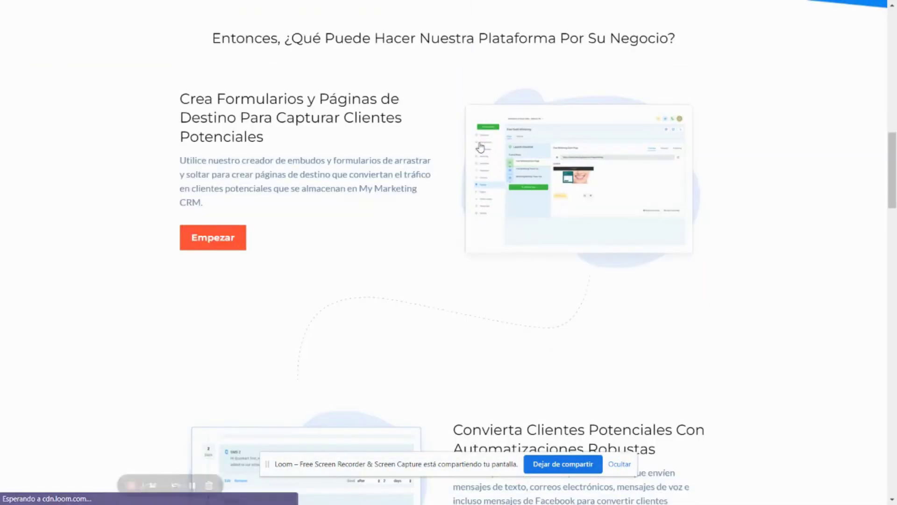
pyautogui.scroll(8, 770, 145)
pyautogui.scroll(3, 762, 144)
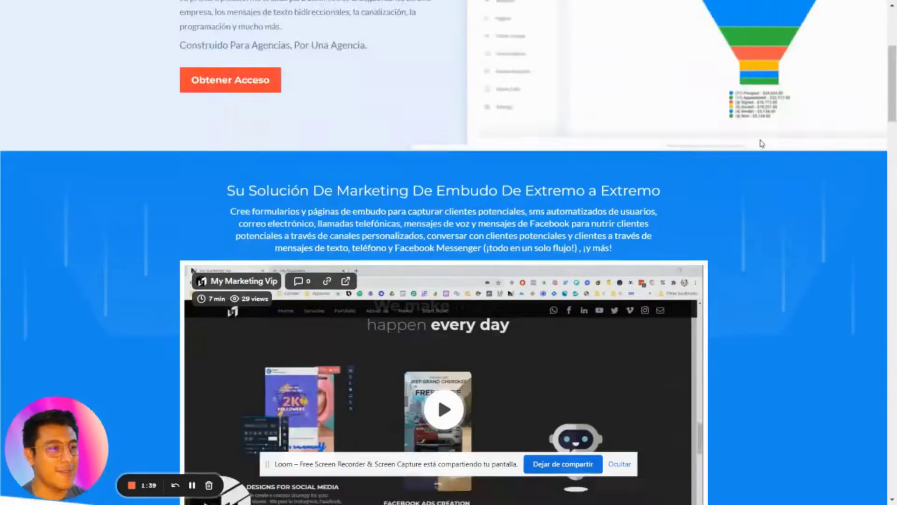
pyautogui.scroll(5, 760, 144)
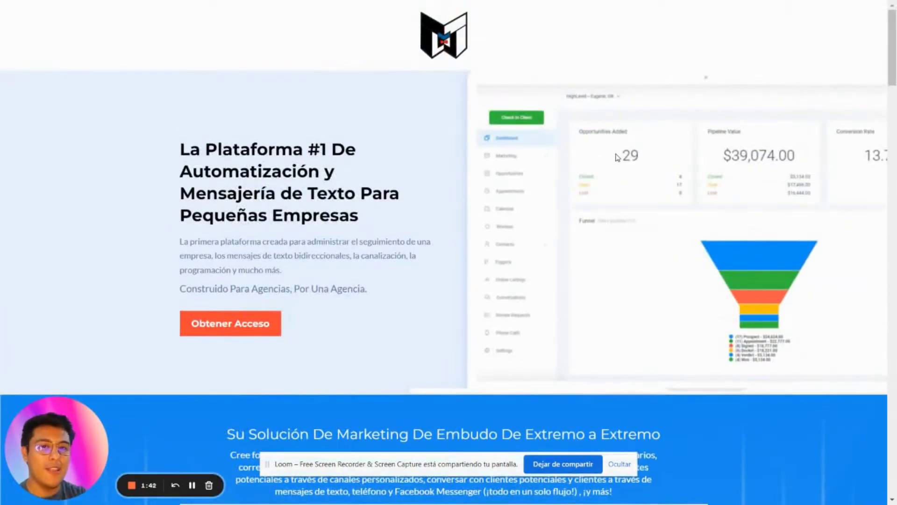
pyautogui.scroll(-20, 622, 158)
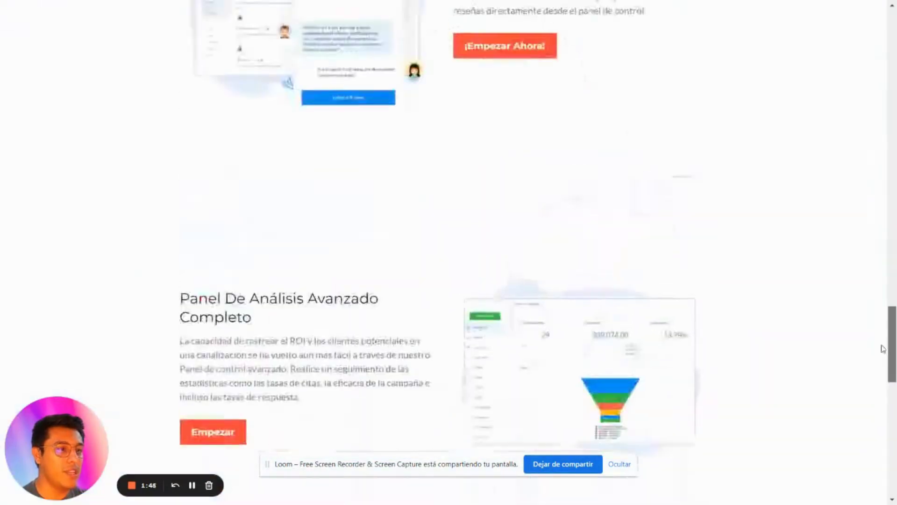
pyautogui.hotkey('ctrl', 'Tab')
pyautogui.scroll(15, 792, 184)
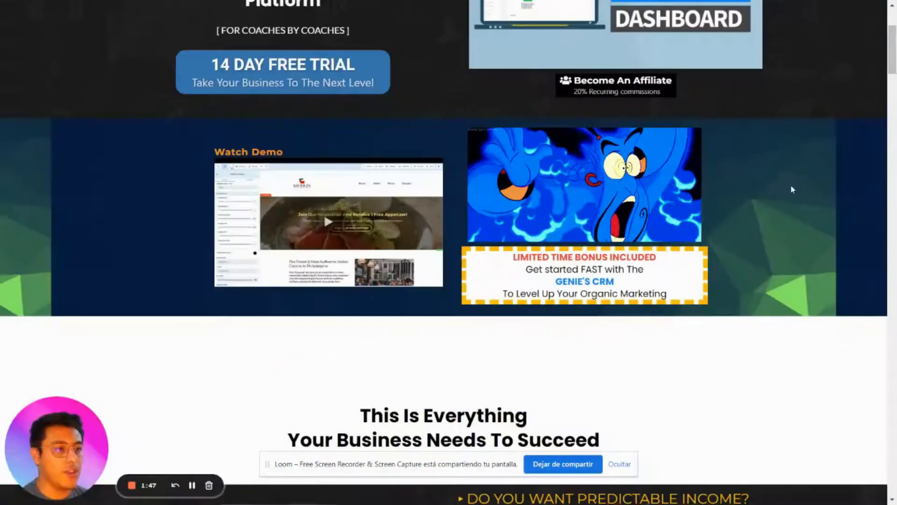
# Step: Play the analytics dashboard hero video, then start the Watch Demo video and skip ahead
pyautogui.scroll(4, 754, 190)
pyautogui.scroll(-6, 662, 257)
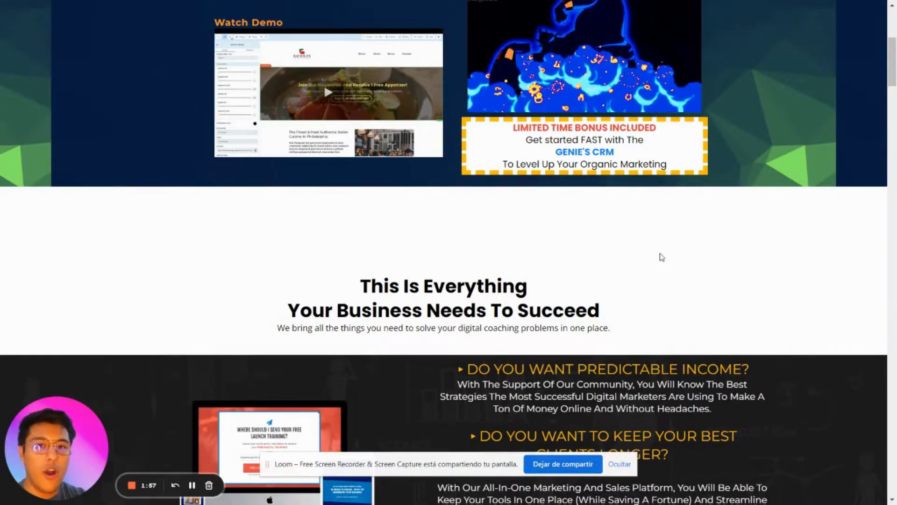
pyautogui.scroll(-5, 662, 257)
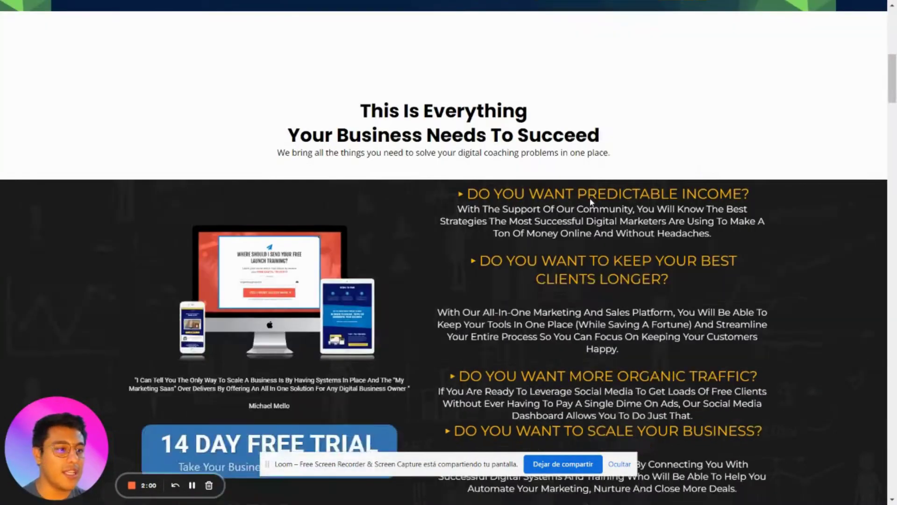
pyautogui.scroll(10, 588, 160)
pyautogui.scroll(1, 587, 160)
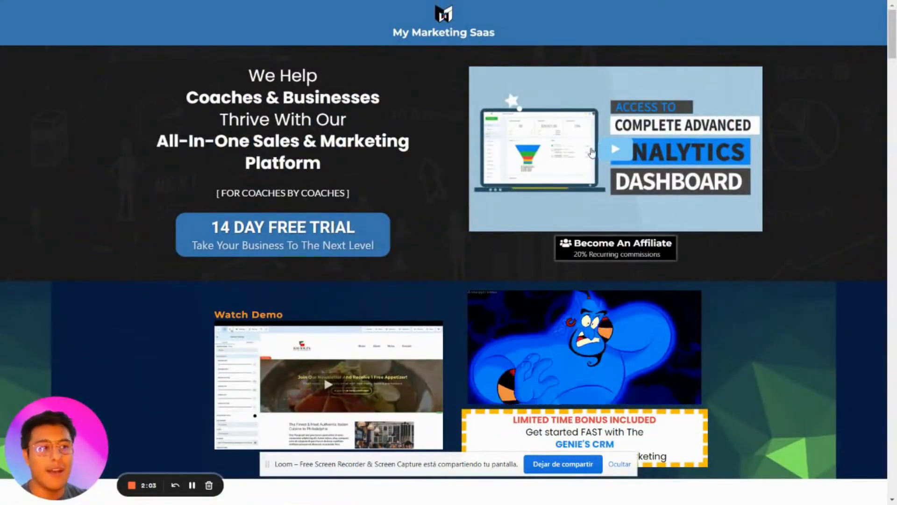
pyautogui.click(615, 152)
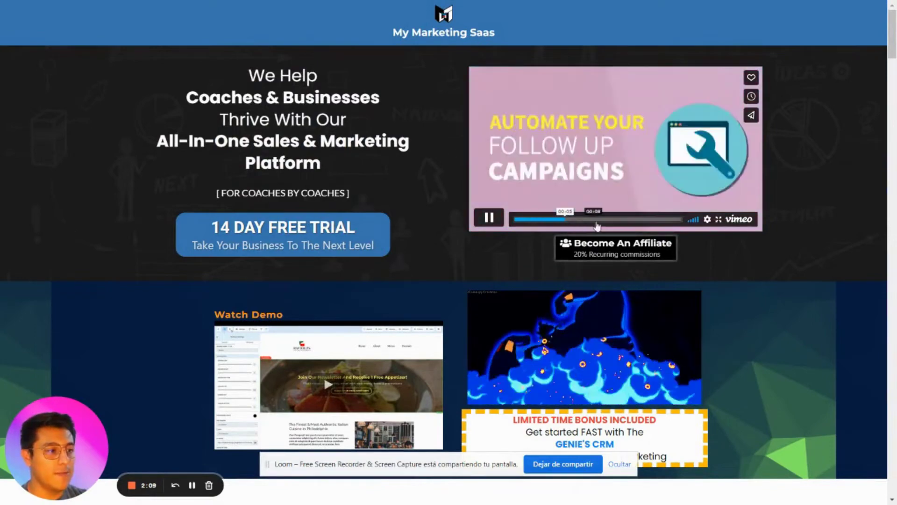
pyautogui.scroll(-3, 505, 221)
pyautogui.click(327, 211)
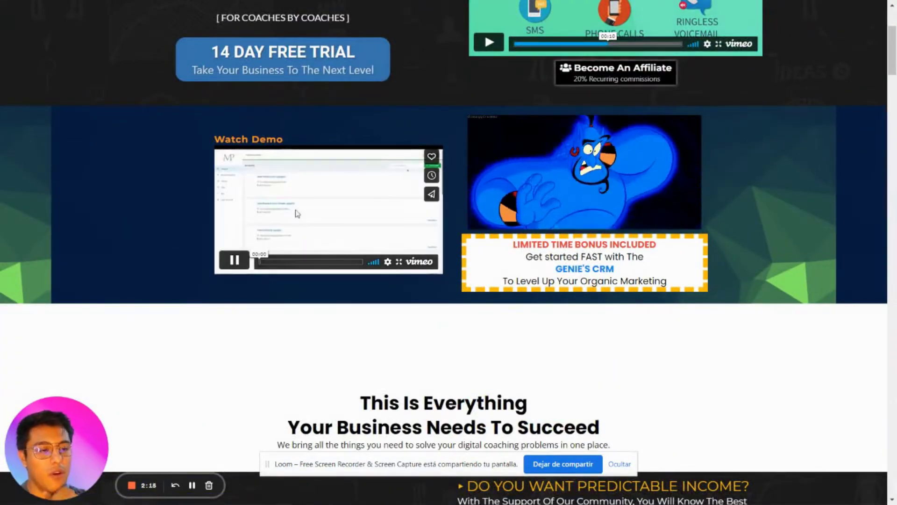
pyautogui.click(286, 262)
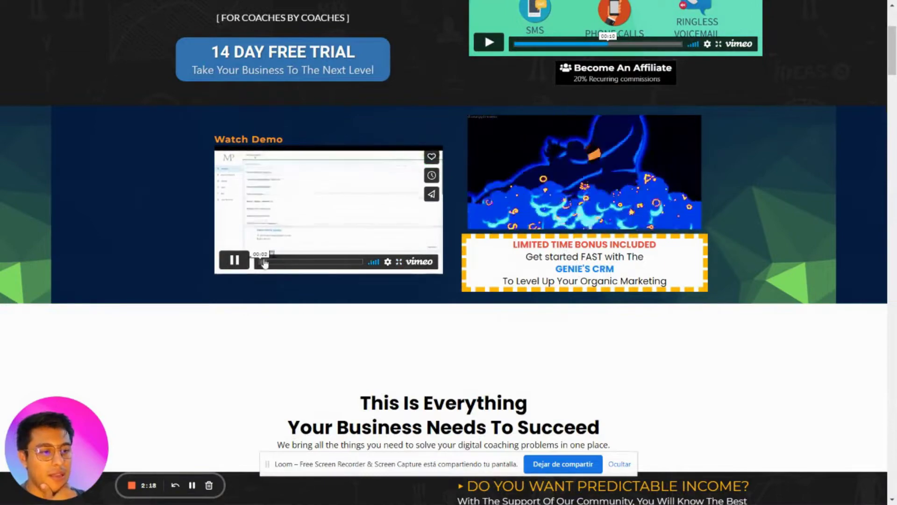
# Step: Exit full screen and run the Simple Downloader for Vimeo extension's Go to video
pyautogui.press('F11')
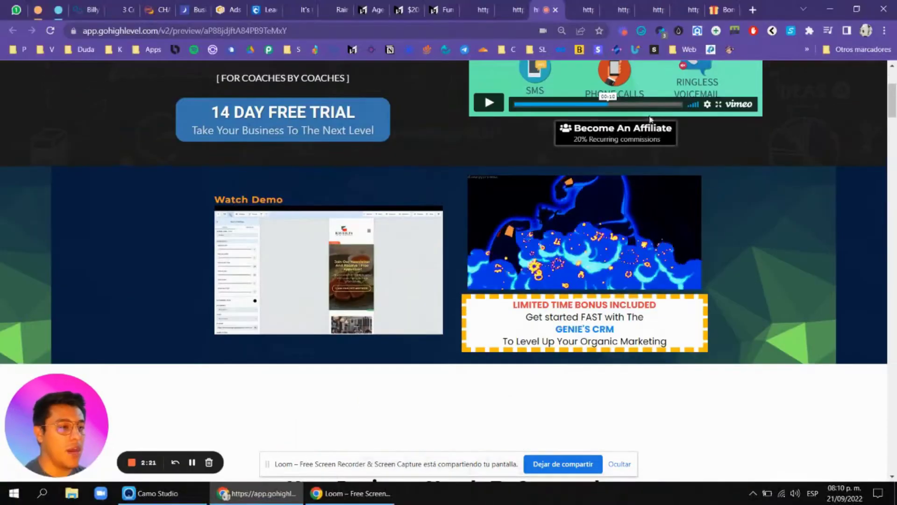
pyautogui.scroll(2, 516, 119)
pyautogui.scroll(2, 516, 119)
pyautogui.rightClick(790, 31)
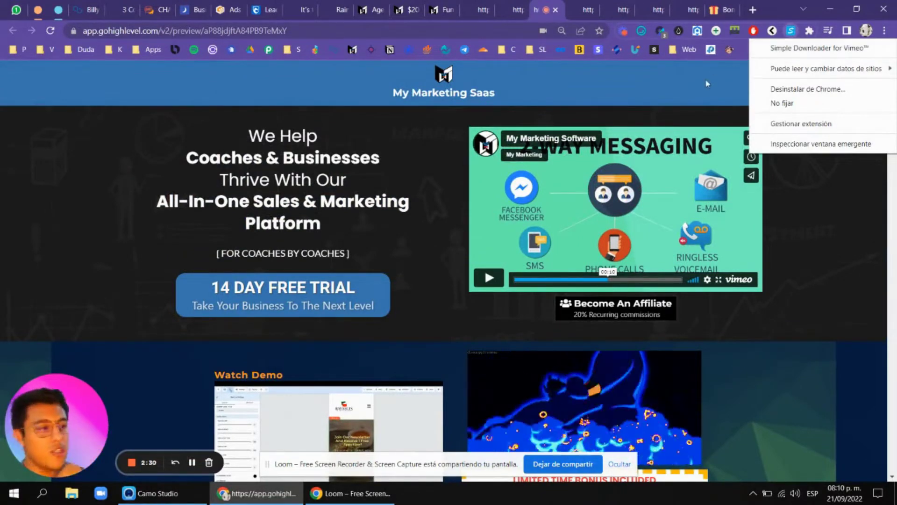
pyautogui.click(787, 38)
pyautogui.click(791, 30)
pyautogui.click(683, 105)
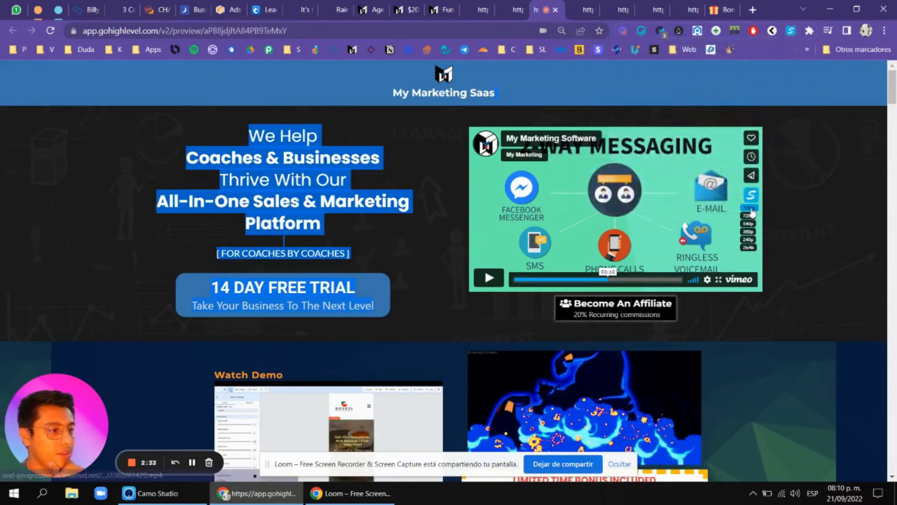
# Step: Look over the detected Vimeo videos on the sales page and open a new browser tab
pyautogui.scroll(-3, 749, 227)
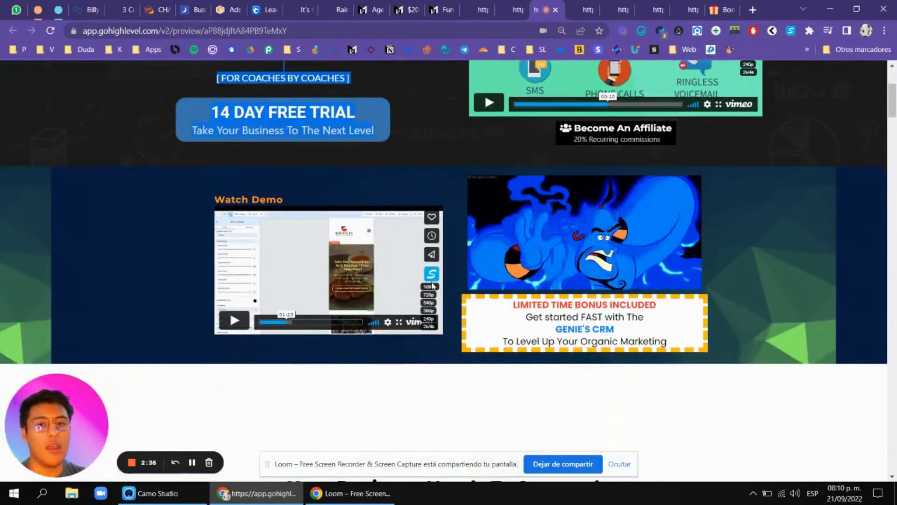
pyautogui.scroll(4, 598, 197)
pyautogui.click(420, 169)
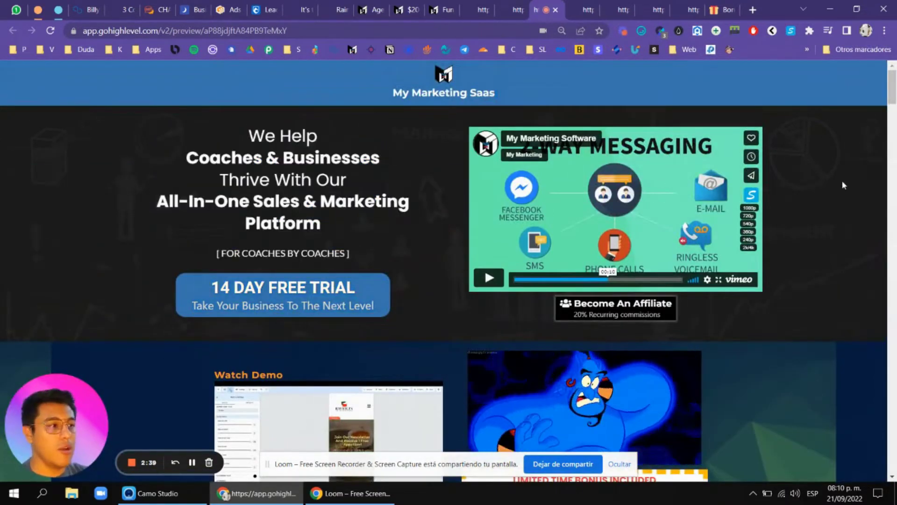
pyautogui.click(752, 10)
# Step: Go to killerplayer.com and submit the saved YouTube video link to load skin previews
pyautogui.write('kil')
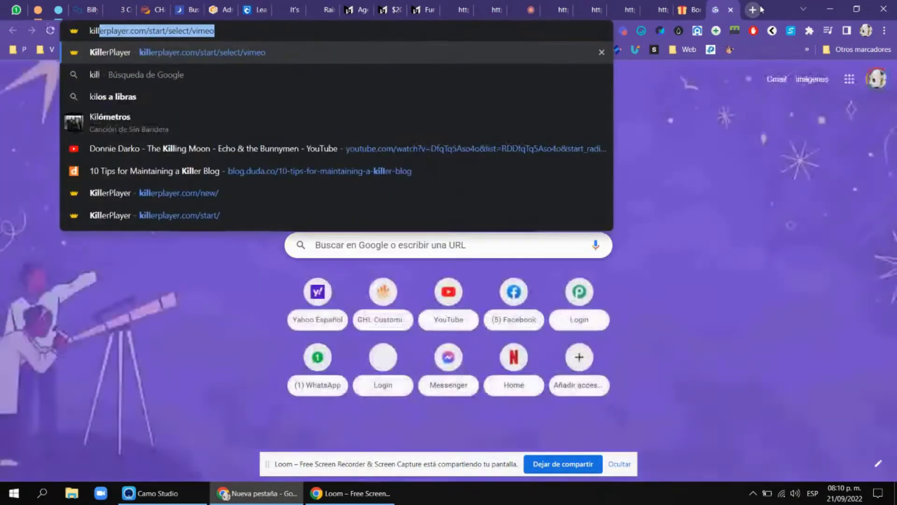
pyautogui.press('Return')
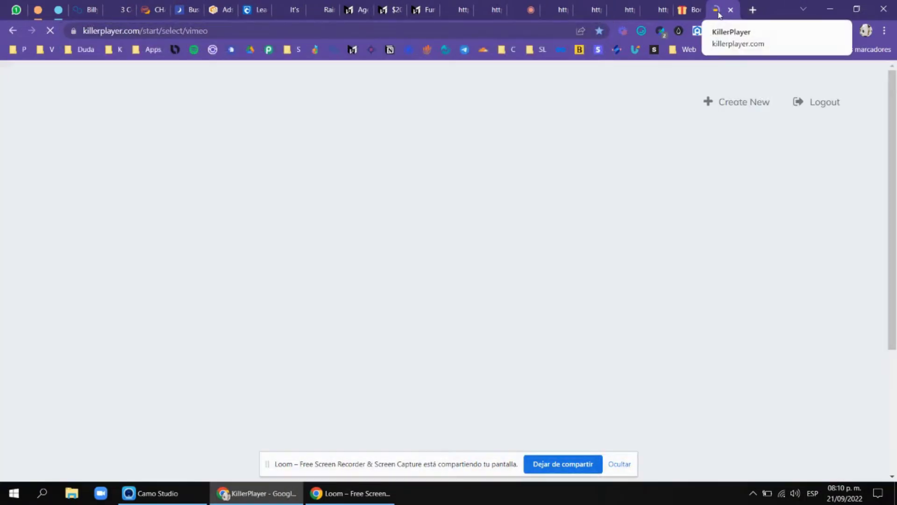
pyautogui.scroll(-3, 411, 112)
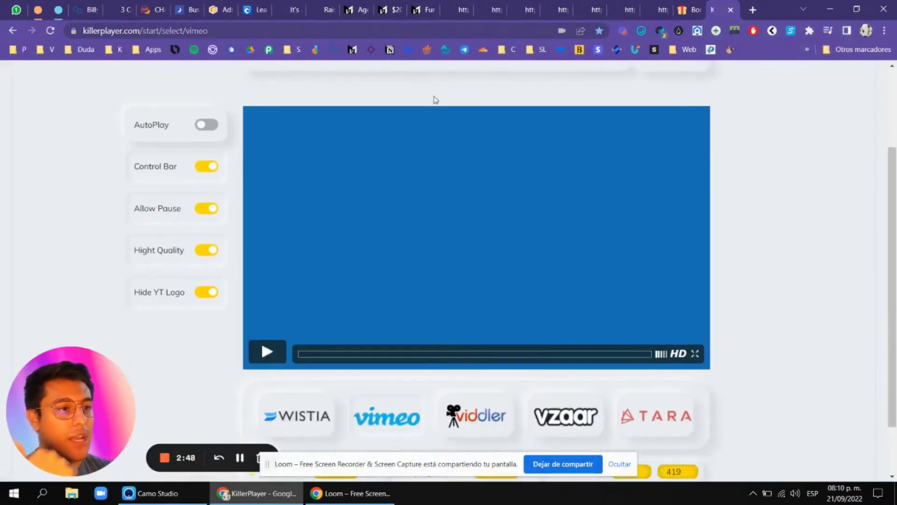
pyautogui.scroll(3, 432, 98)
pyautogui.scroll(-3, 645, 148)
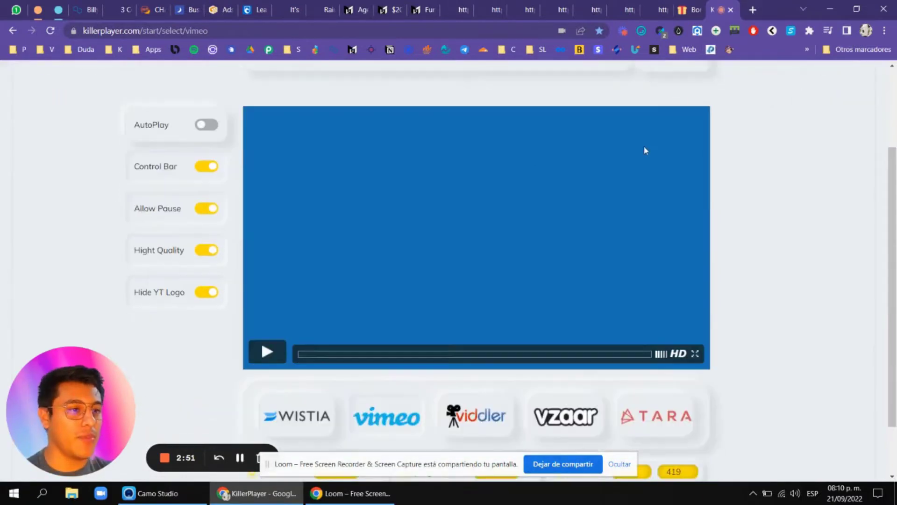
pyautogui.scroll(3, 613, 168)
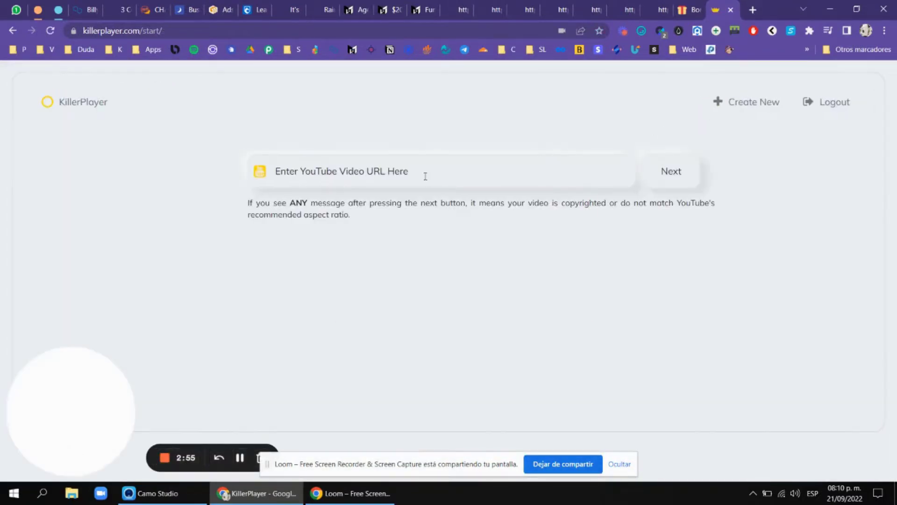
pyautogui.click(423, 174)
pyautogui.click(387, 199)
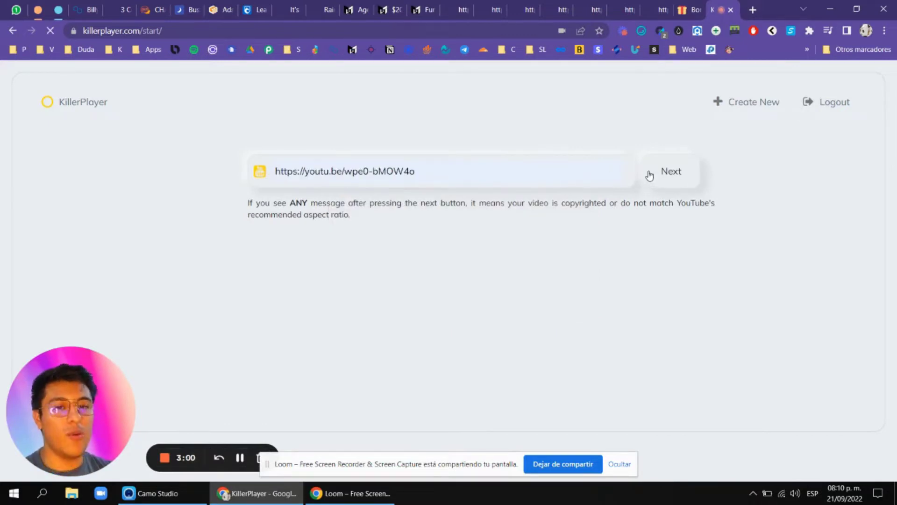
pyautogui.click(670, 172)
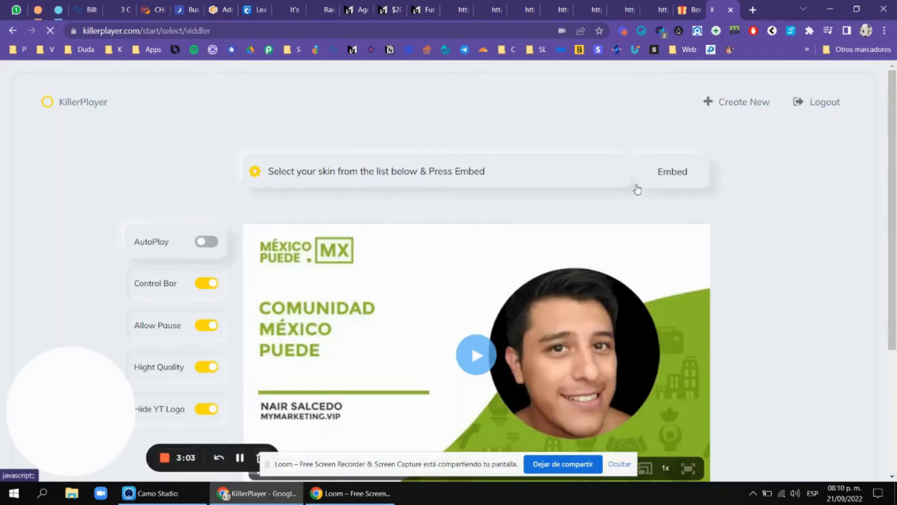
# Step: Play and pause the 'Comunidad México Puede' video preview, then select the page address
pyautogui.scroll(-3, 454, 254)
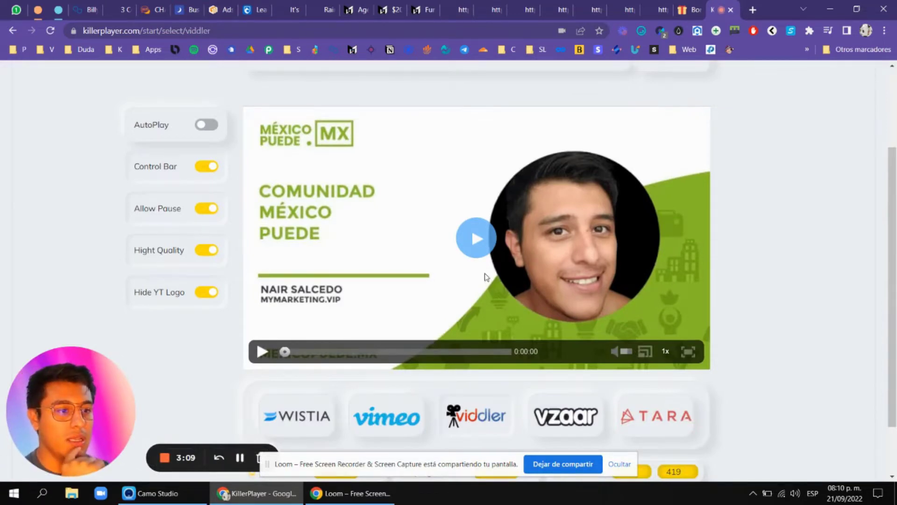
pyautogui.click(474, 239)
pyautogui.click(439, 243)
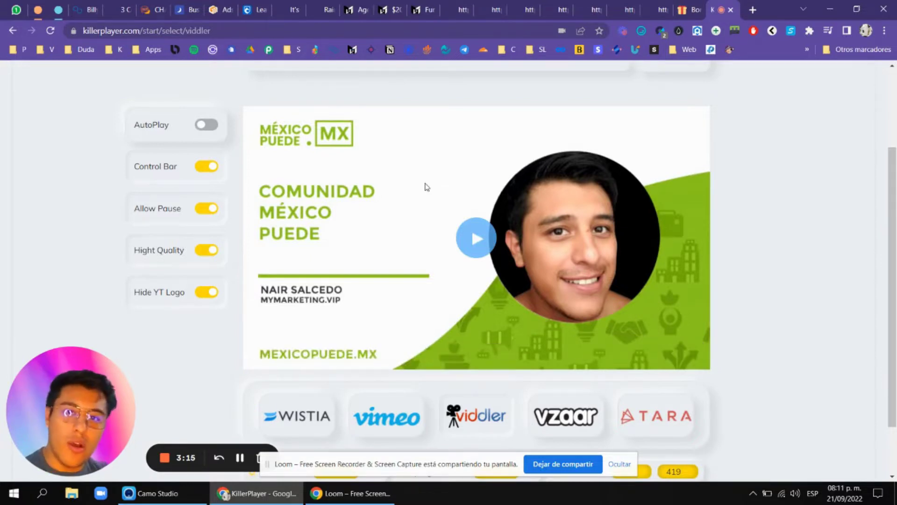
pyautogui.scroll(3, 426, 187)
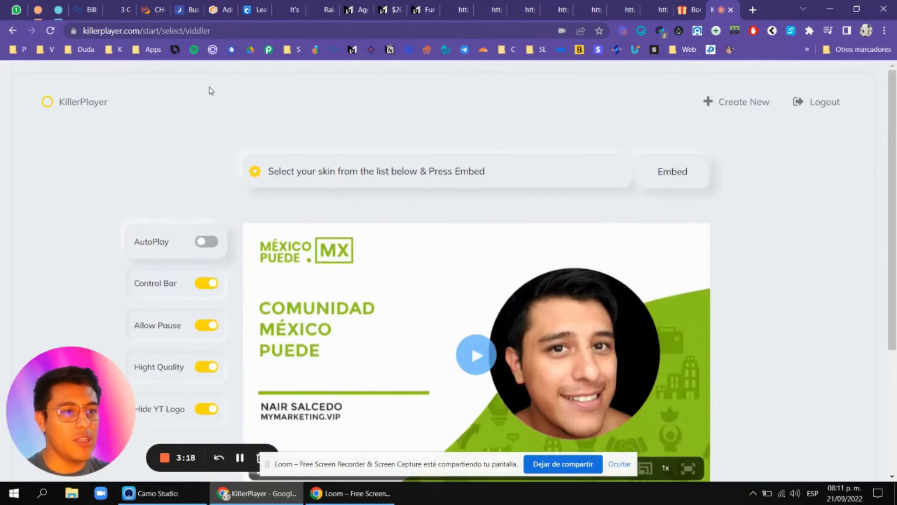
pyautogui.doubleClick(108, 30)
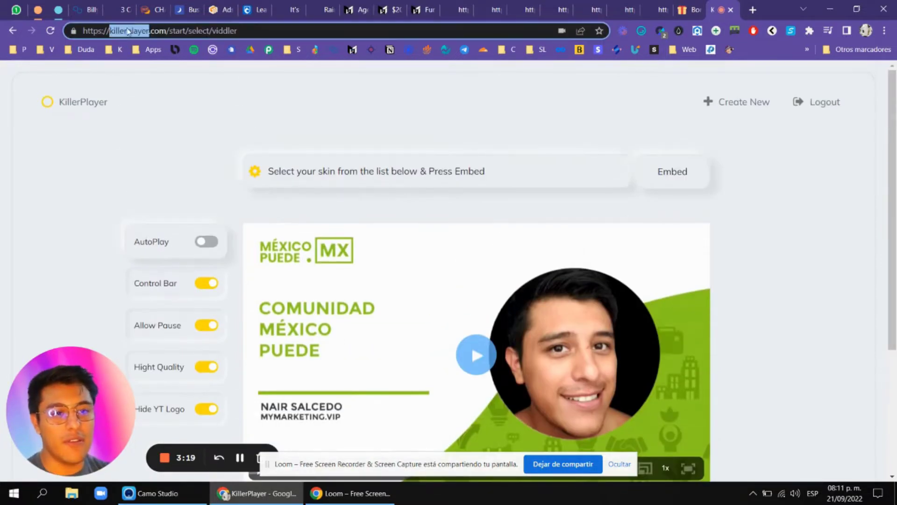
# Step: Close the KillerPlayer tab and step through the GoHighLevel tabs to the Spanish preview page
pyautogui.click(732, 9)
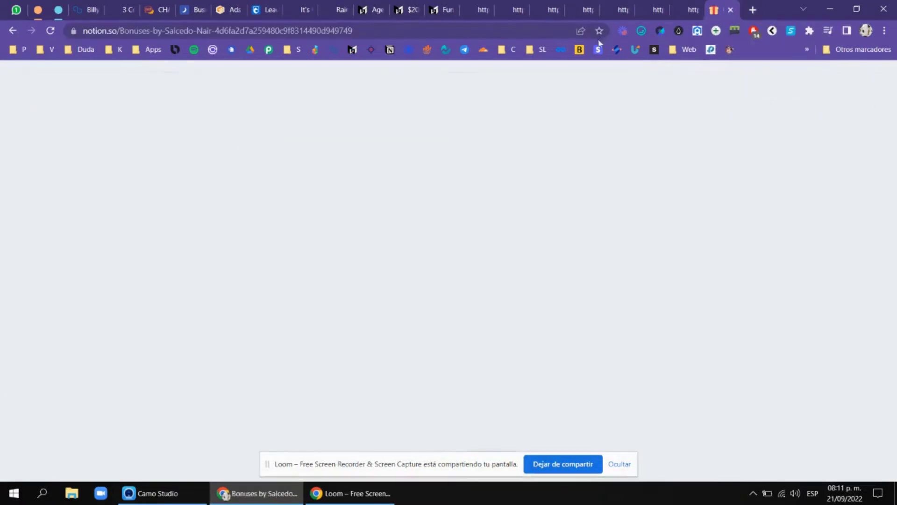
pyautogui.click(374, 6)
pyautogui.click(413, 5)
pyautogui.click(444, 10)
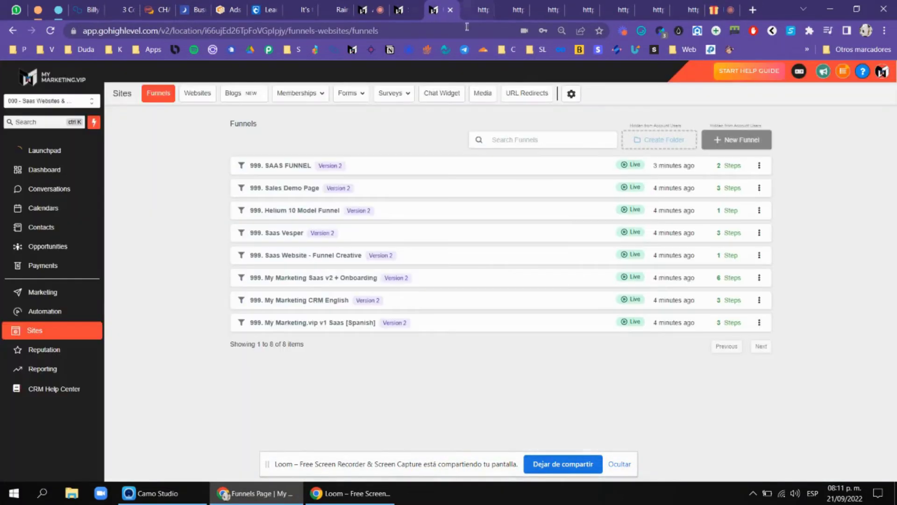
pyautogui.click(481, 10)
pyautogui.click(516, 9)
# Step: Go full-screen and cycle through the example funnel previews to the 'Create Beautiful Sales Funnels' page
pyautogui.press('F11')
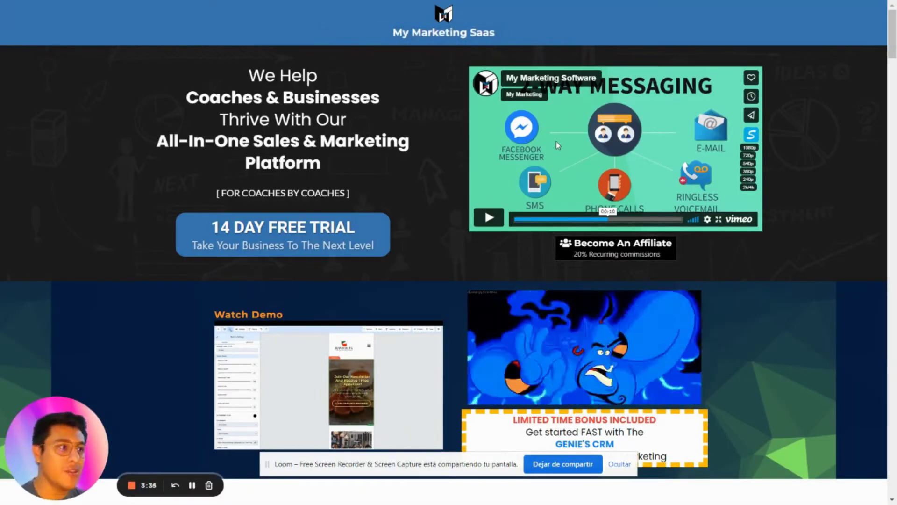
pyautogui.hotkey('ctrl', 'Tab')
pyautogui.scroll(-20, 718, 140)
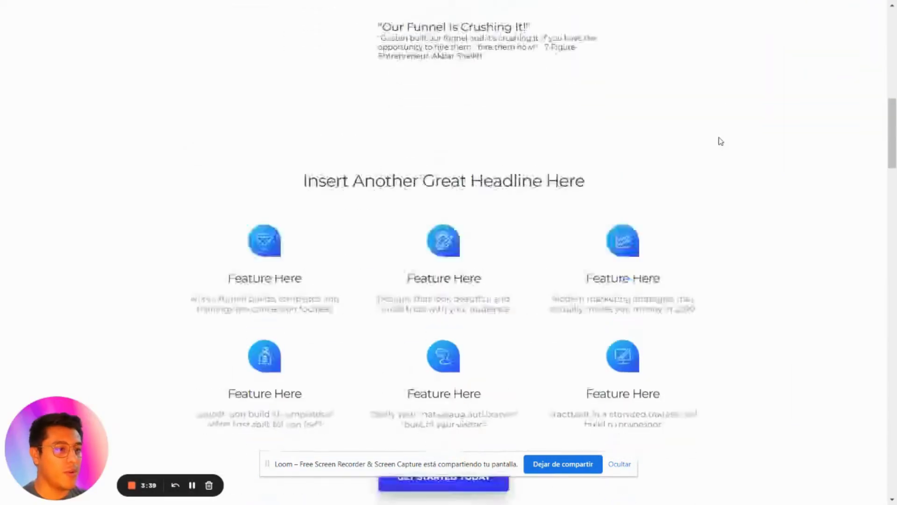
pyautogui.scroll(-20, 720, 154)
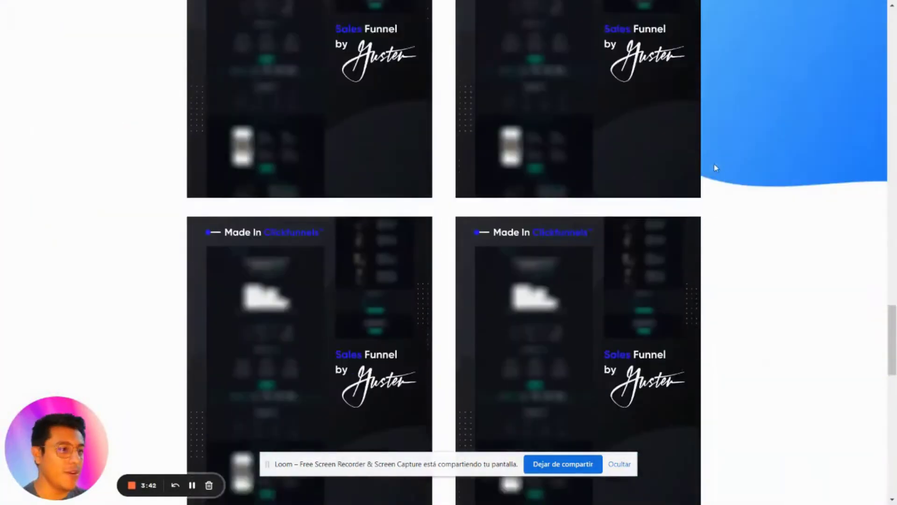
pyautogui.hotkey('ctrl', 'Tab')
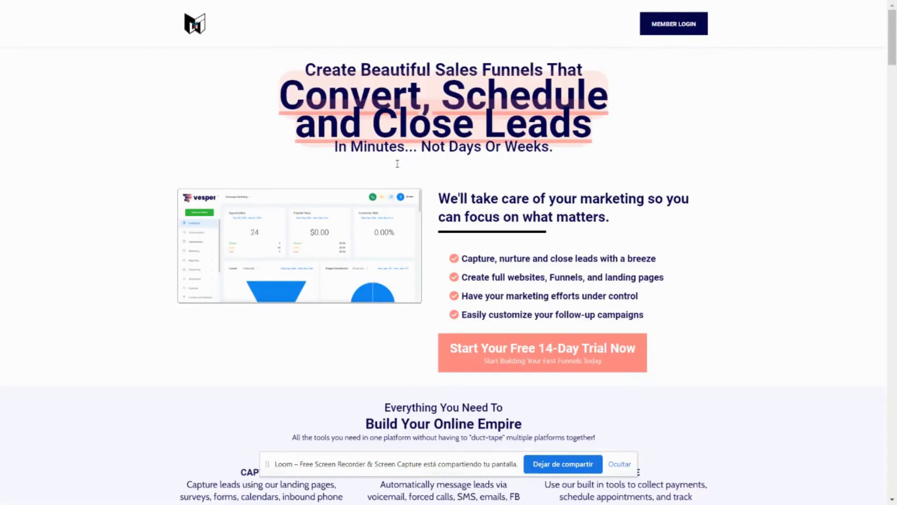
# Step: Scroll through the sales-funnel page to its testimonials and 'How It Works: 3 Steps' section
pyautogui.scroll(-3, 579, 182)
pyautogui.scroll(3, 568, 145)
pyautogui.scroll(-7, 564, 148)
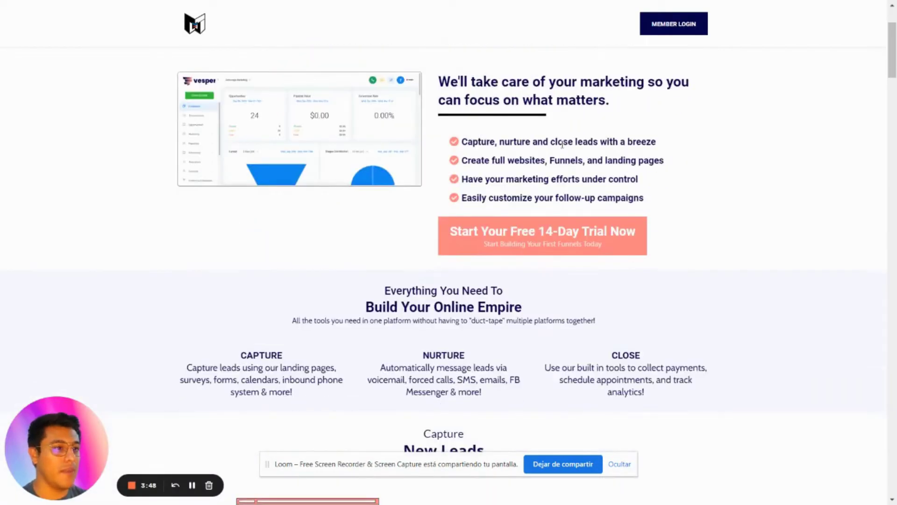
pyautogui.scroll(-20, 464, 168)
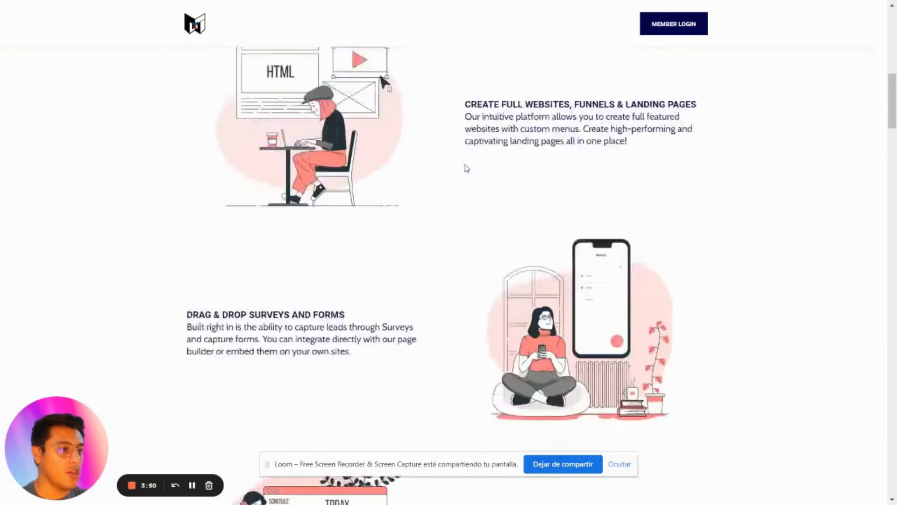
pyautogui.scroll(-15, 490, 221)
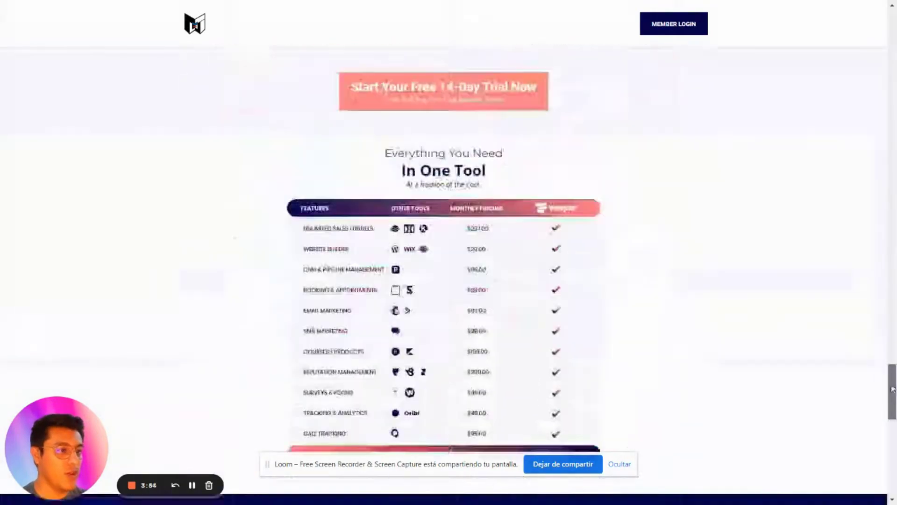
pyautogui.scroll(15, 659, 195)
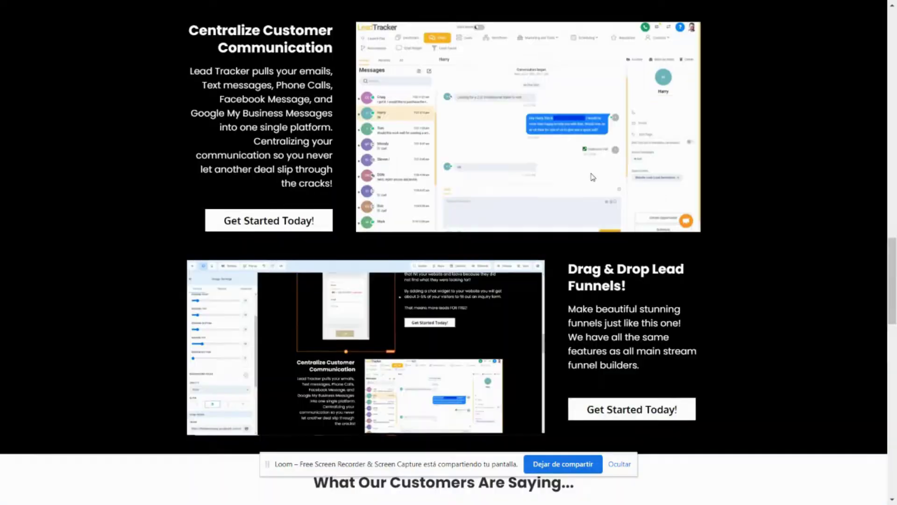
pyautogui.scroll(20, 649, 154)
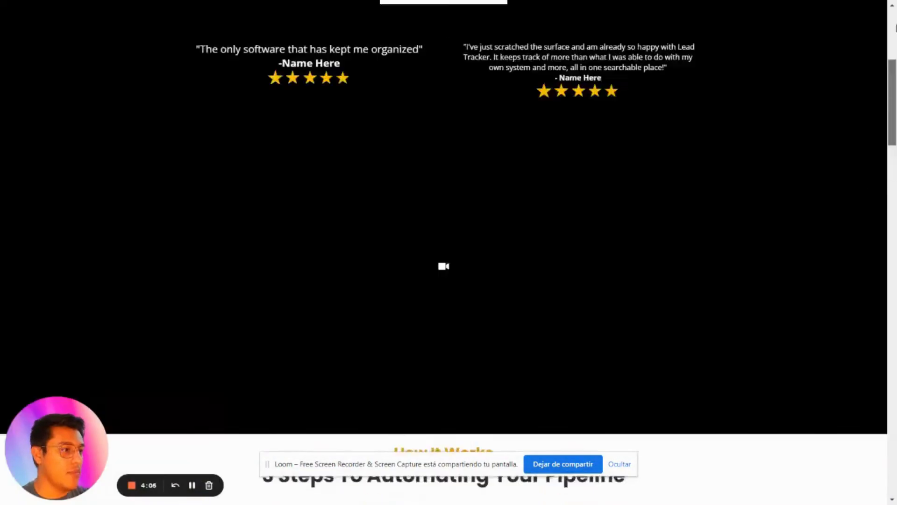
# Step: Switch to the Helium 10 example page and scroll through its first sections
pyautogui.scroll(-3, 603, 120)
pyautogui.hotkey('ctrl', 'Tab')
pyautogui.scroll(-10, 549, 163)
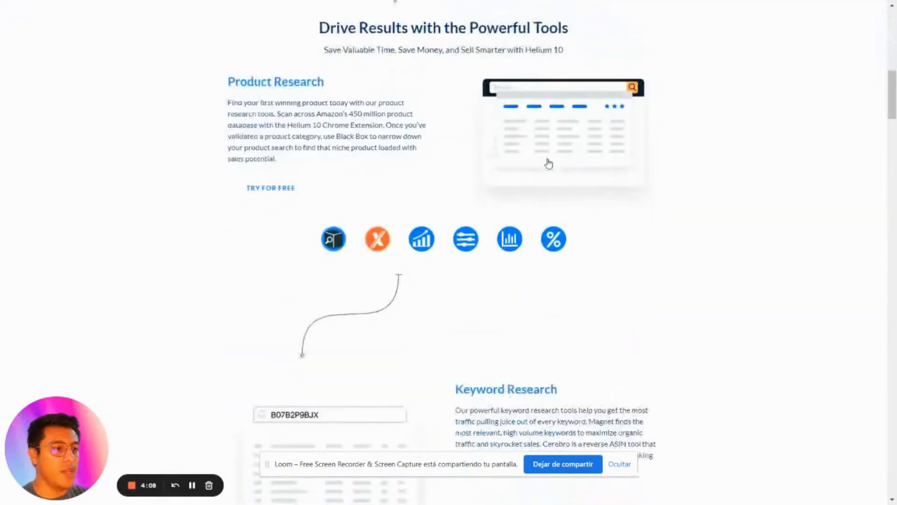
pyautogui.scroll(-10, 549, 164)
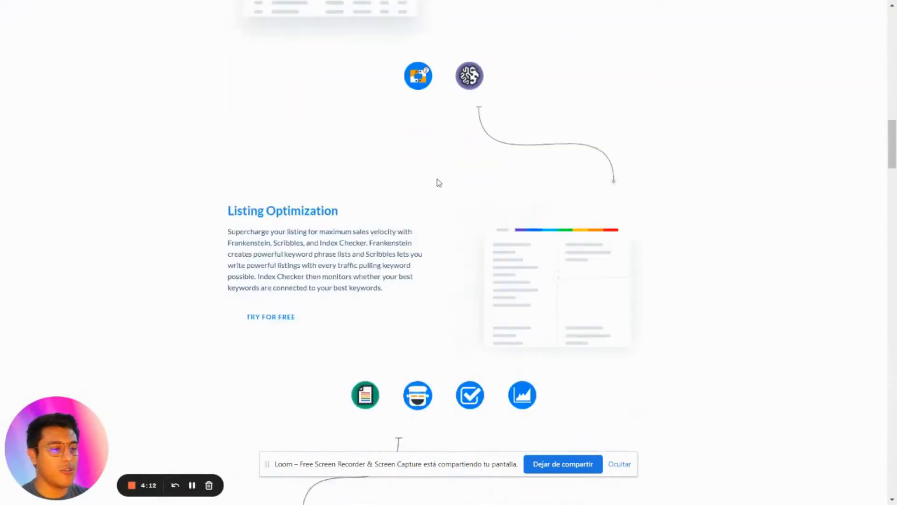
pyautogui.scroll(-20, 439, 183)
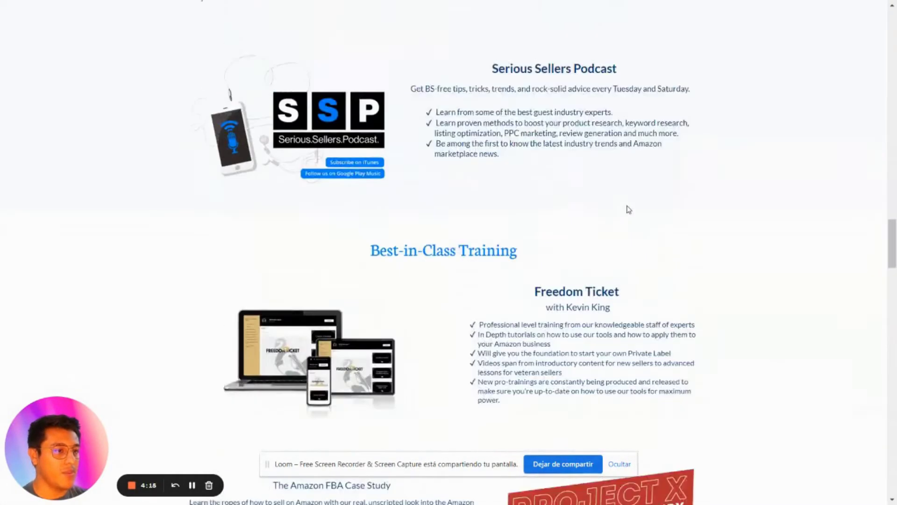
pyautogui.scroll(-15, 629, 210)
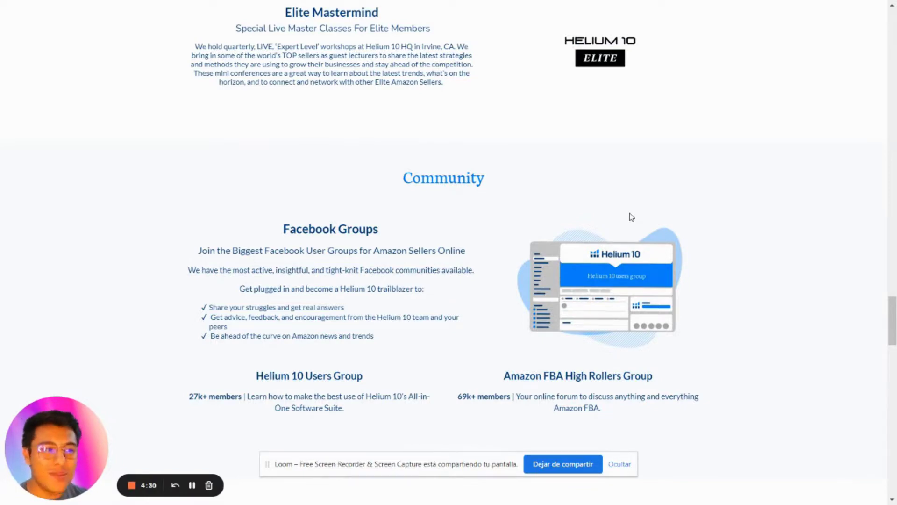
# Step: Scroll to the Free, $97 and $197 plans and footer, then exit full-screen
pyautogui.scroll(-15, 632, 216)
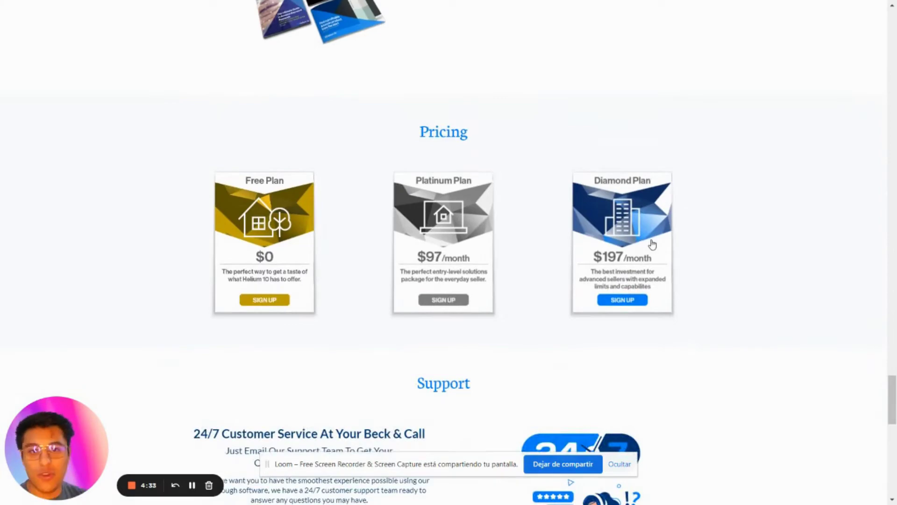
pyautogui.scroll(-3, 652, 244)
pyautogui.scroll(-4, 611, 238)
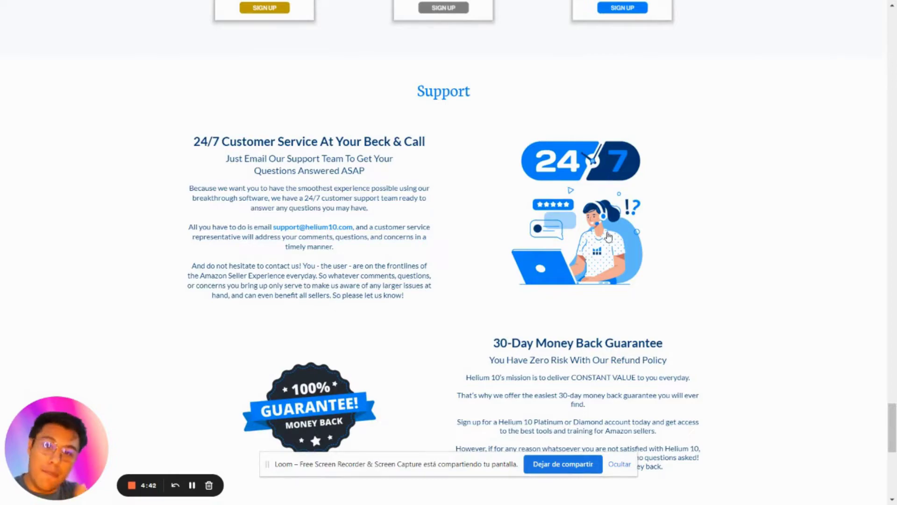
pyautogui.scroll(8, 609, 237)
pyautogui.scroll(-3, 611, 236)
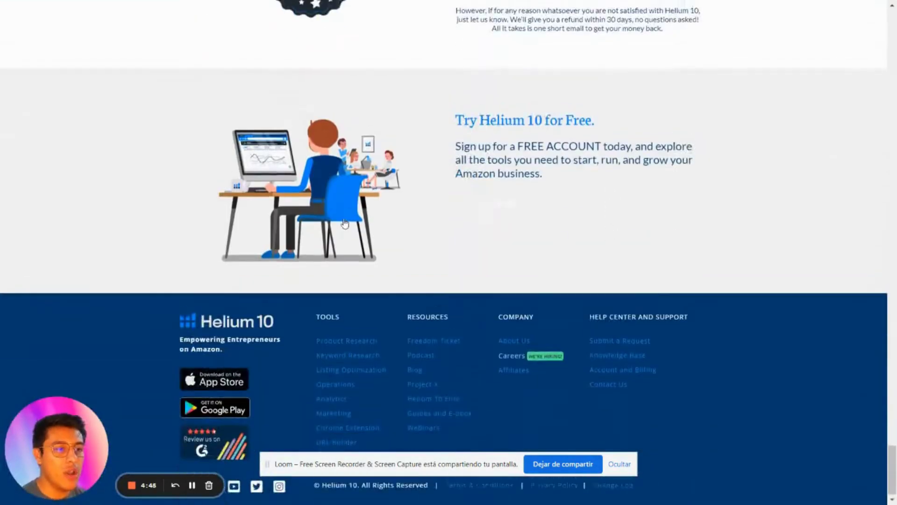
pyautogui.scroll(6, 411, 232)
pyautogui.press('F11')
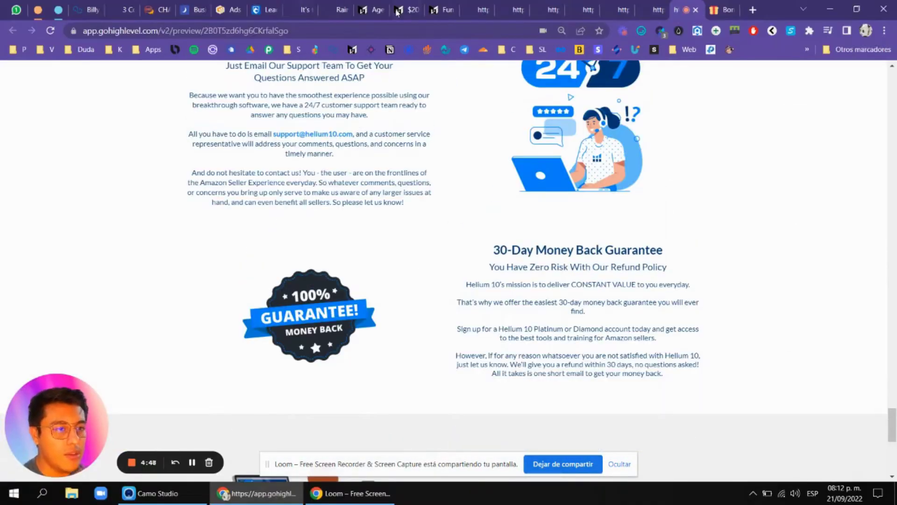
# Step: Return to the sub-account funnels tab in full screen and open the Websites list
pyautogui.click(376, 9)
pyautogui.click(405, 10)
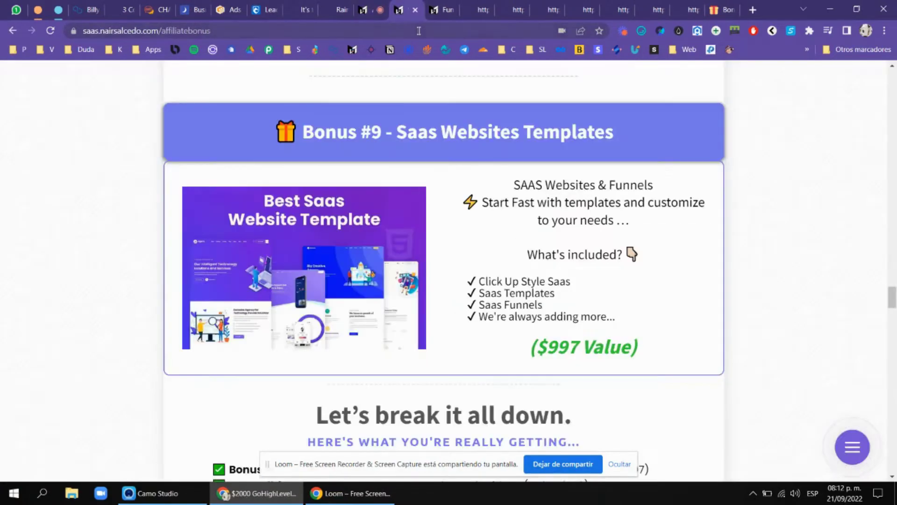
pyautogui.click(440, 5)
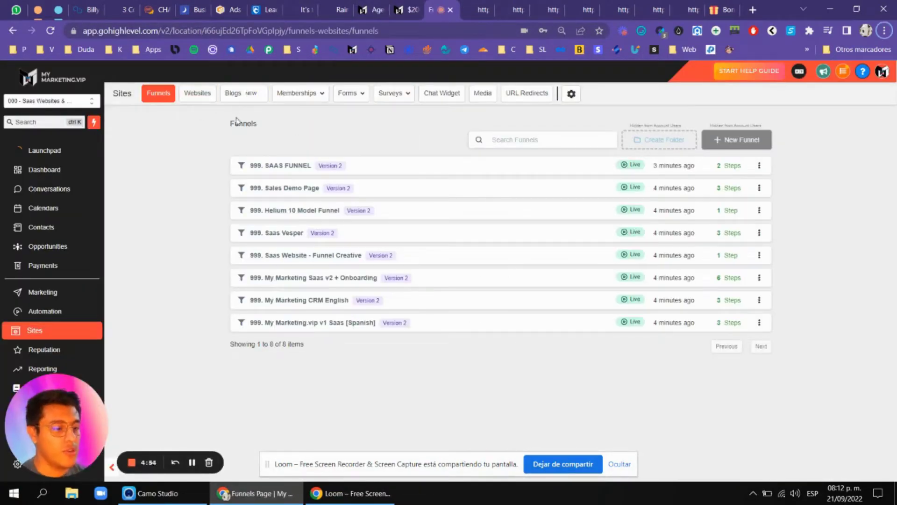
pyautogui.press('F11')
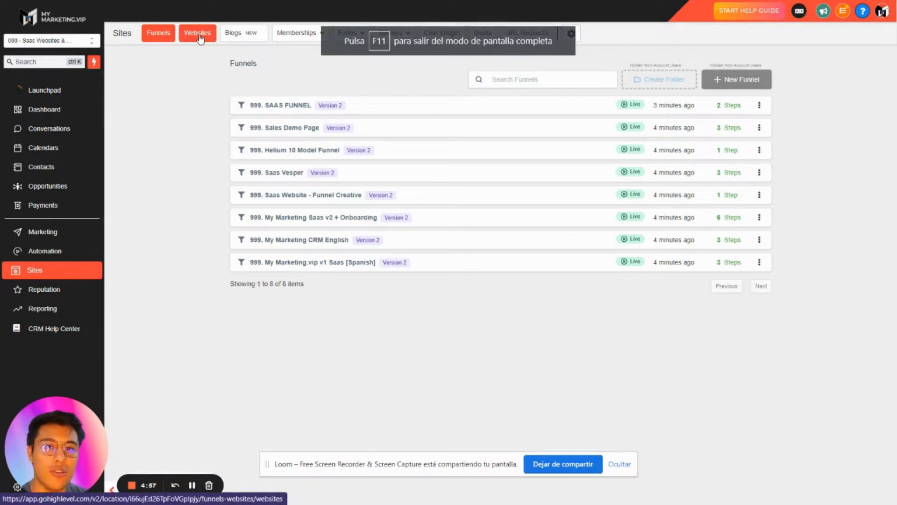
pyautogui.click(200, 37)
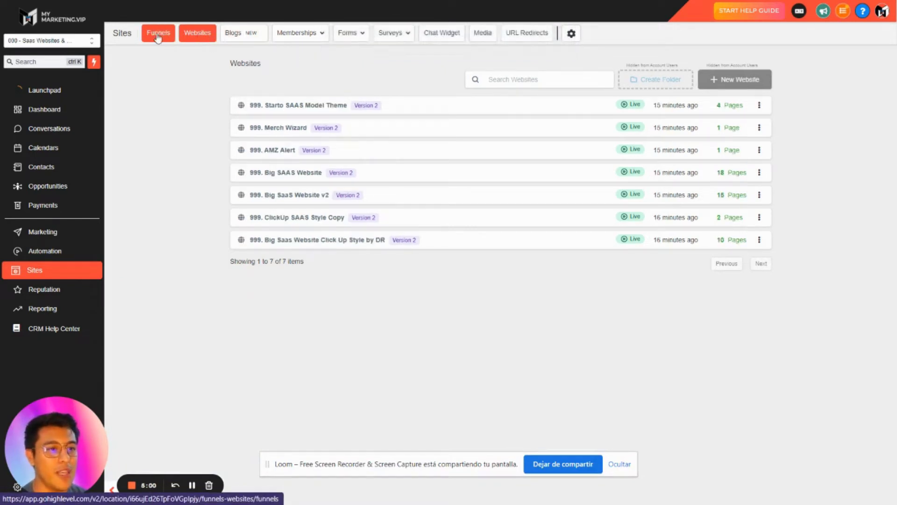
pyautogui.click(158, 34)
pyautogui.click(197, 36)
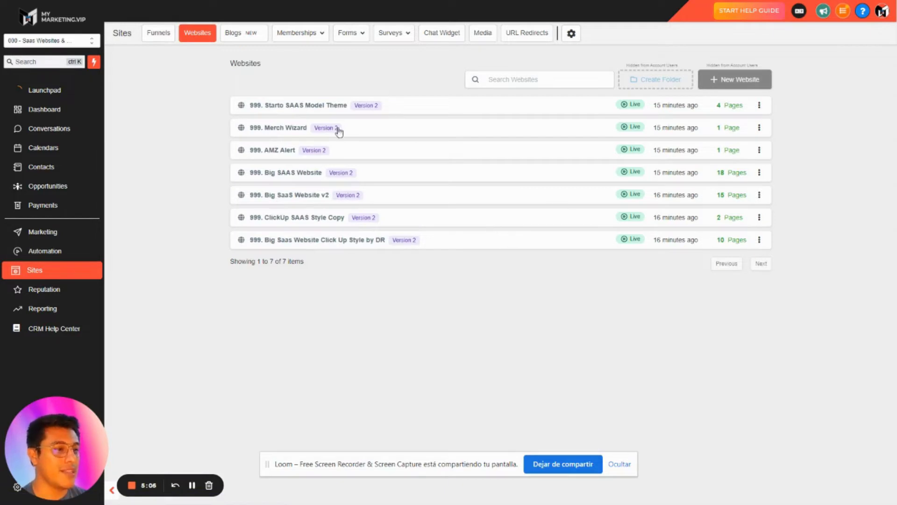
# Step: Browse the Starto, Merch Wizard and AMZ Alert sites, then preview ClickUp SAAS Style Copy's Home page
pyautogui.click(317, 106)
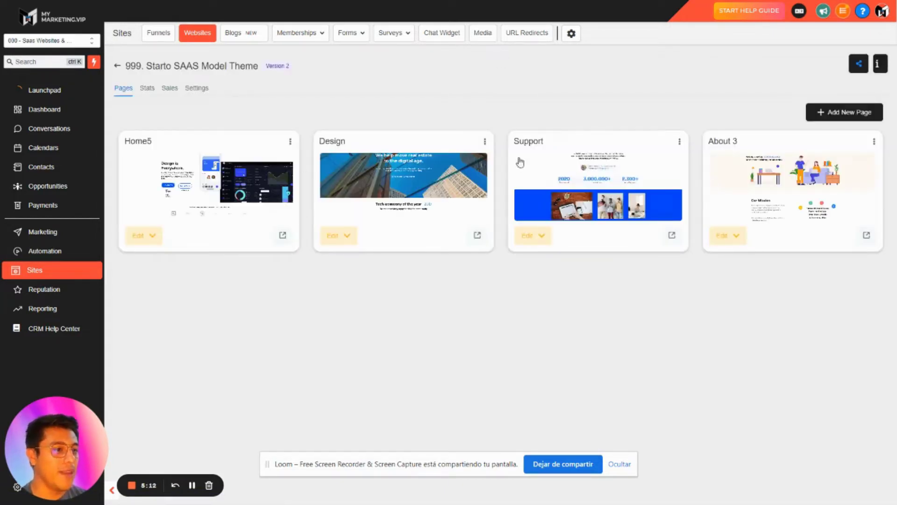
pyautogui.click(116, 68)
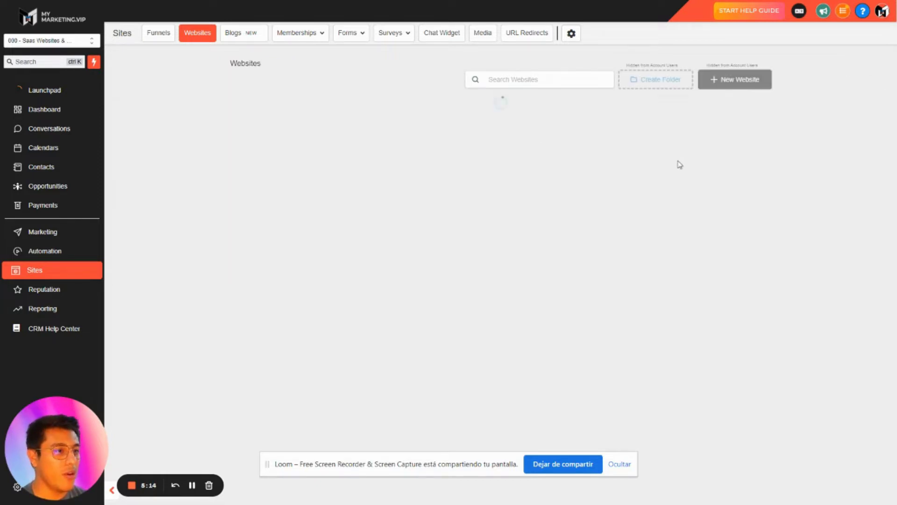
pyautogui.click(293, 133)
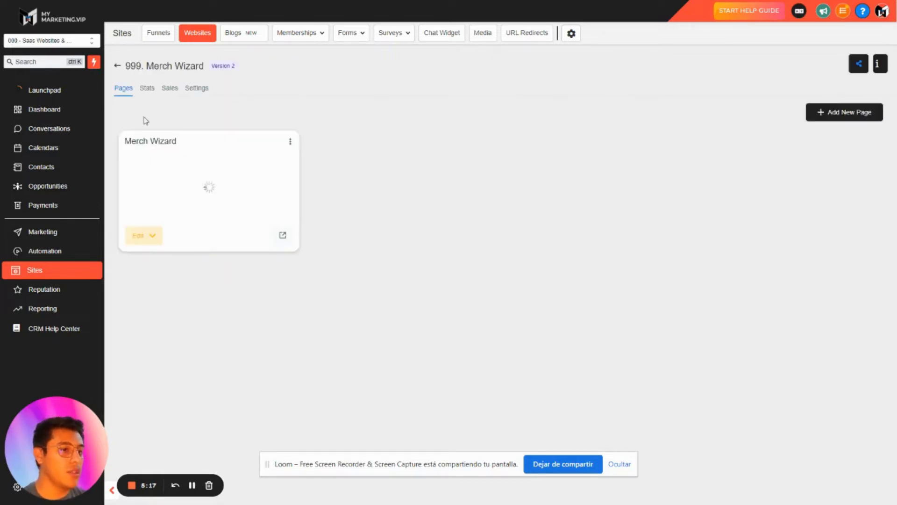
pyautogui.click(118, 67)
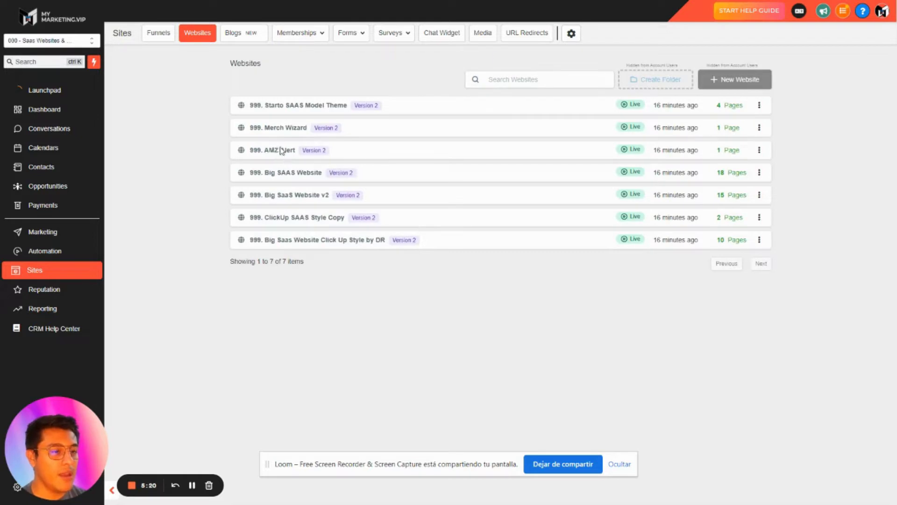
pyautogui.click(282, 151)
pyautogui.click(118, 66)
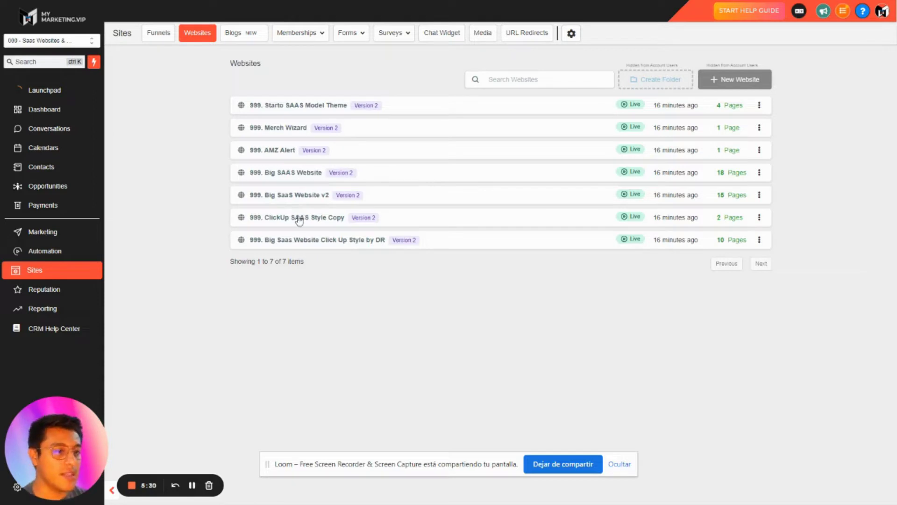
pyautogui.click(299, 219)
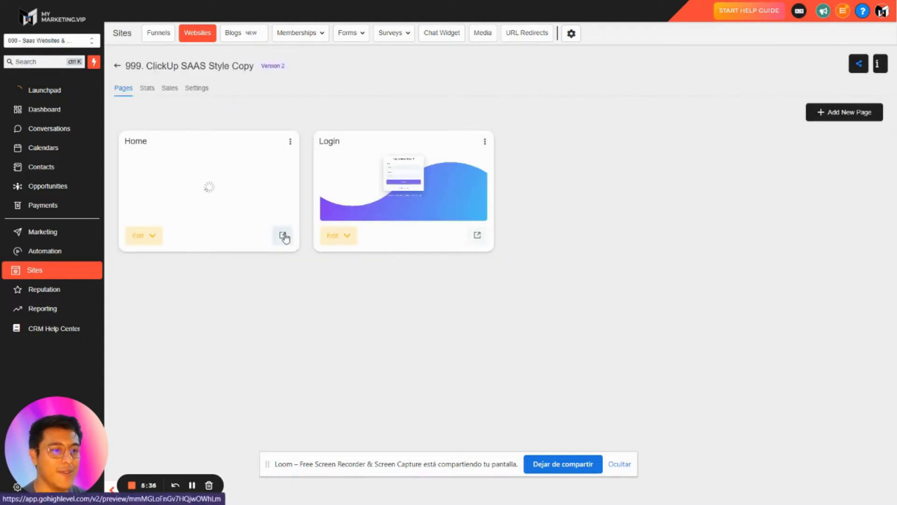
pyautogui.click(282, 235)
# Step: Replace the preview address with clickup.com and load the real ClickUp website
pyautogui.click(399, 32)
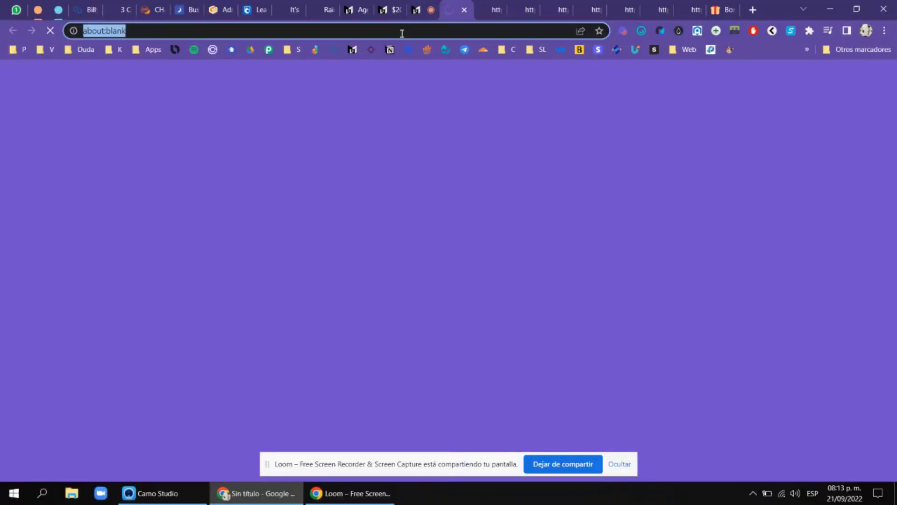
pyautogui.click(435, 34)
pyautogui.write('click.up.com')
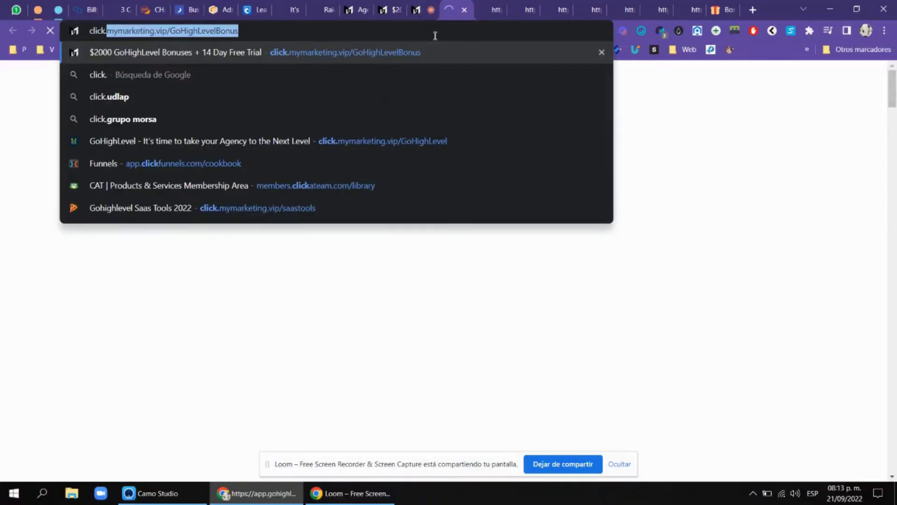
pyautogui.click(114, 30)
pyautogui.press('BackSpace')
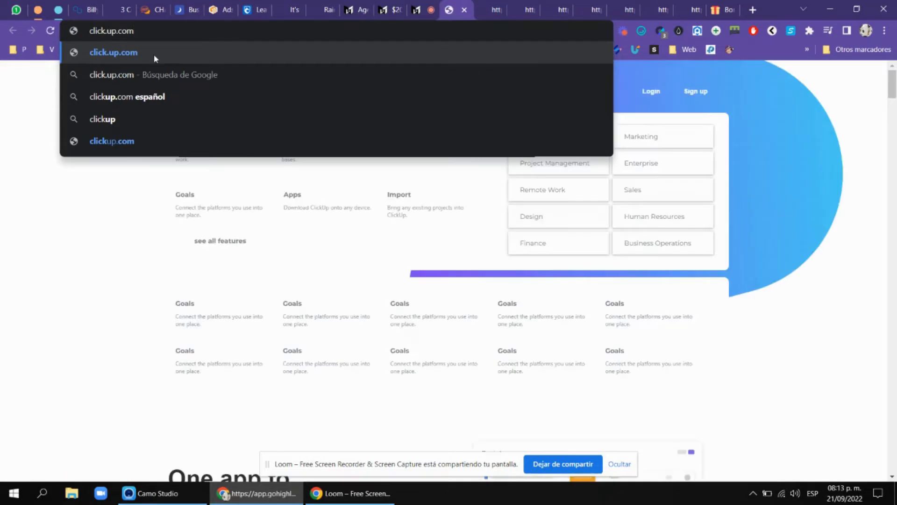
pyautogui.scroll(-10, 761, 157)
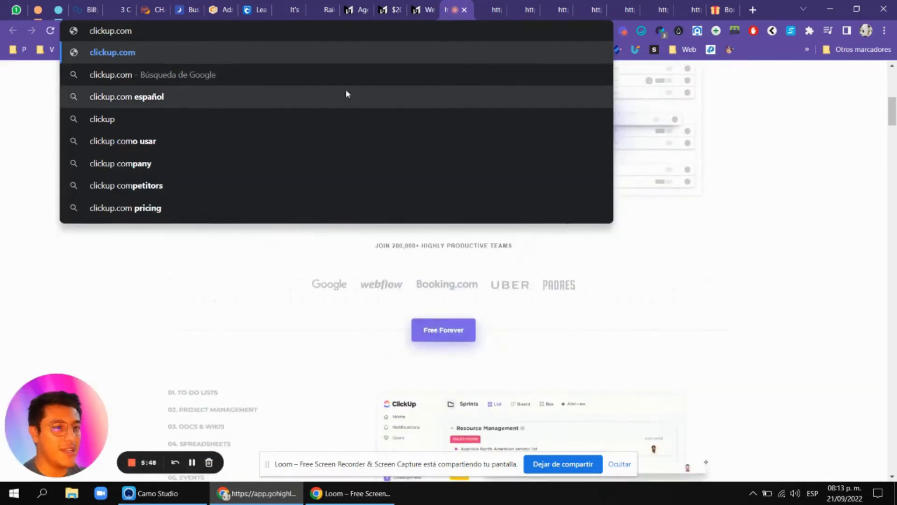
pyautogui.press('Return')
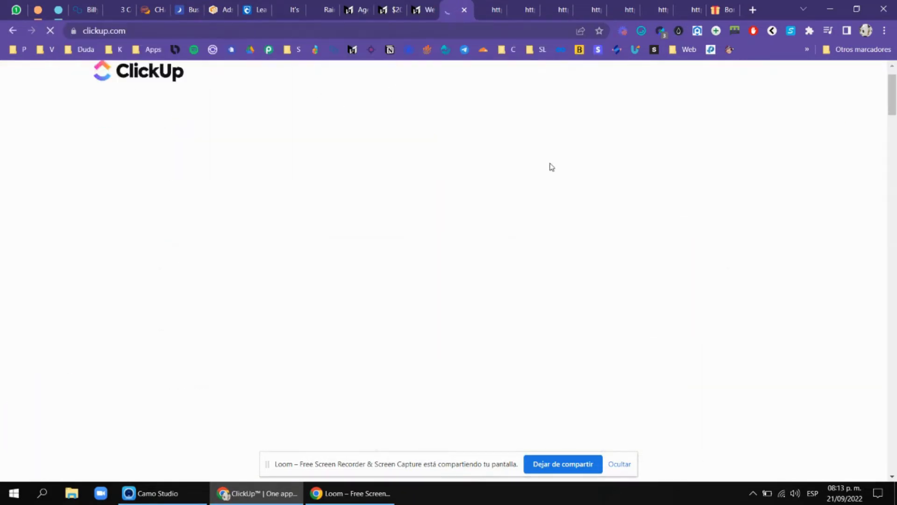
# Step: Scroll through the clickup.com page, then close its tab
pyautogui.scroll(-15, 621, 164)
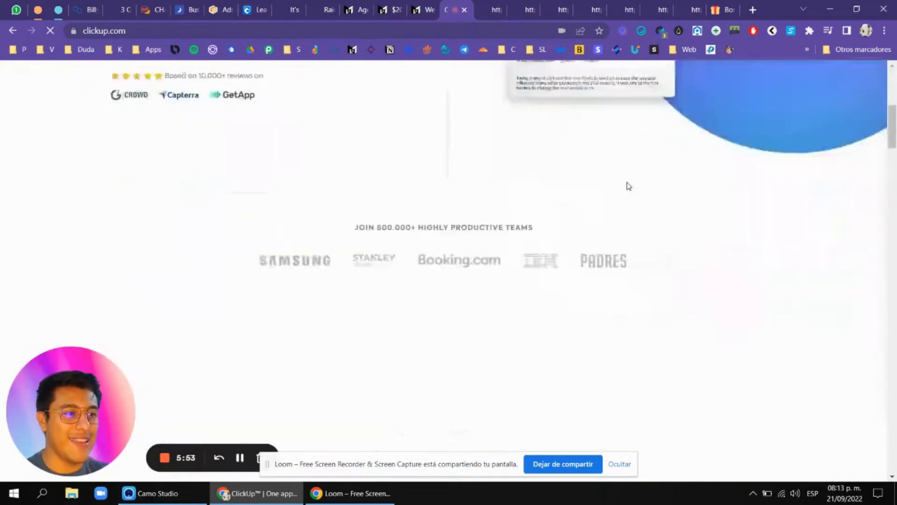
pyautogui.scroll(-8, 561, 187)
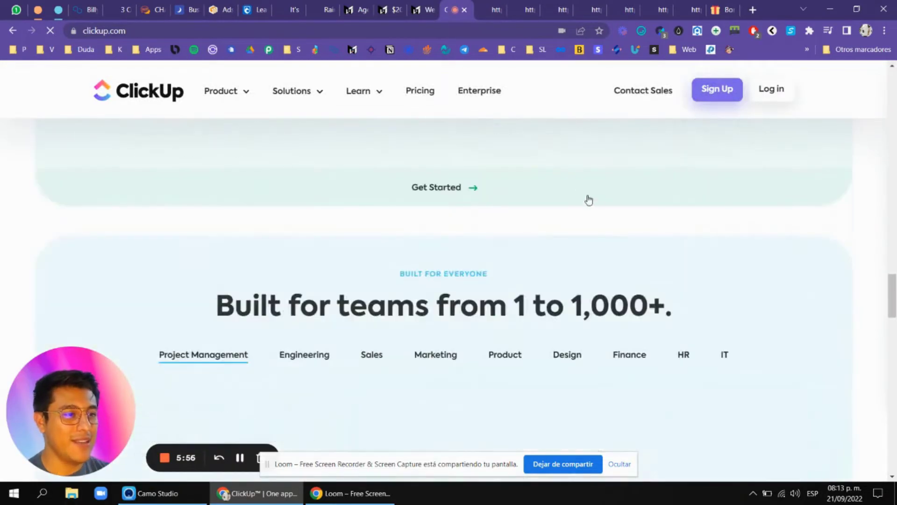
pyautogui.scroll(5, 600, 235)
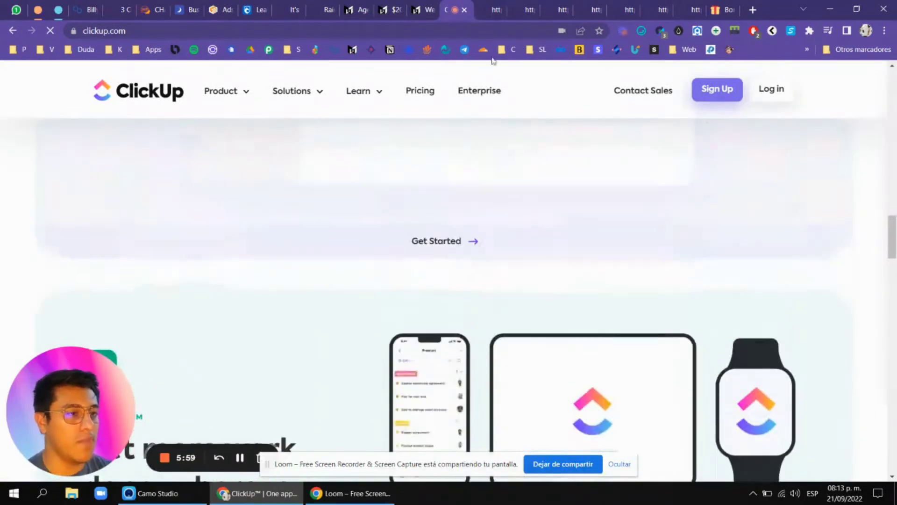
pyautogui.hotkey('ctrl', 'w')
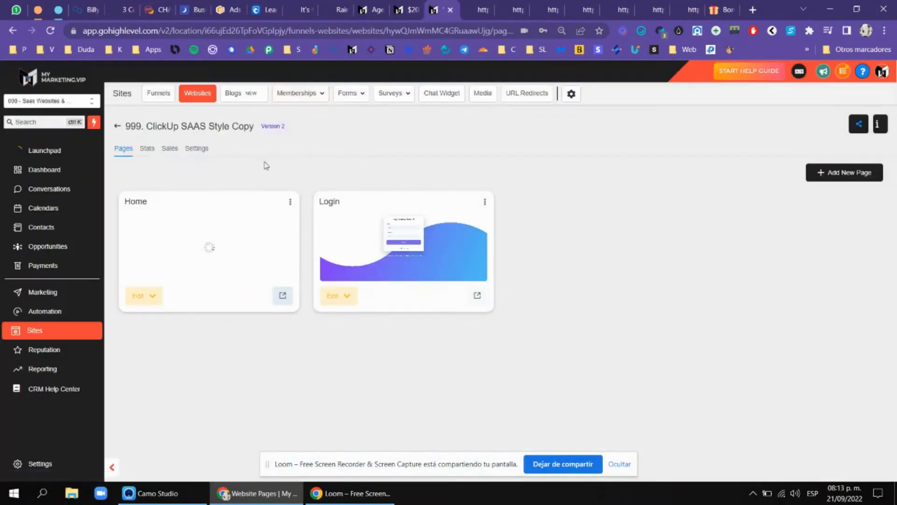
# Step: Open the Big Saas Website Click Up Style by DR site from Websites and preview its Software page in a new tab
pyautogui.click(117, 125)
pyautogui.click(293, 302)
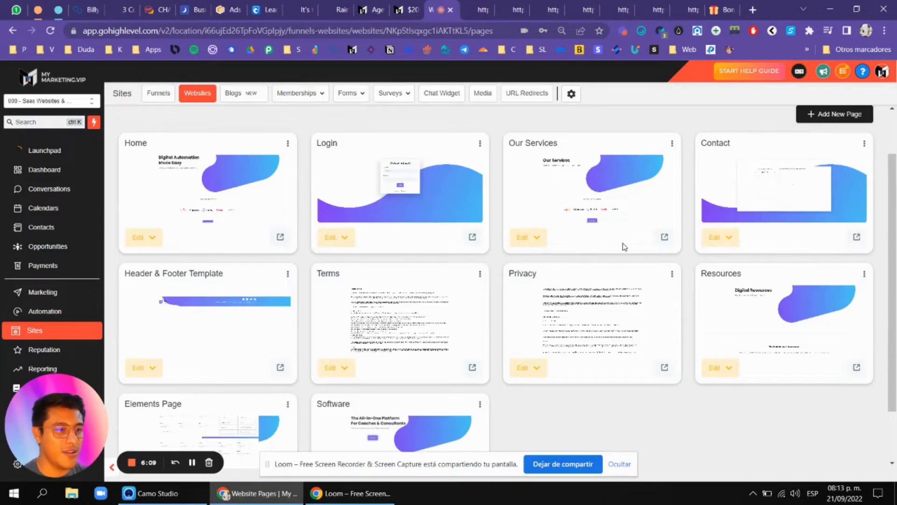
pyautogui.scroll(-1, 399, 202)
pyautogui.scroll(1, 301, 230)
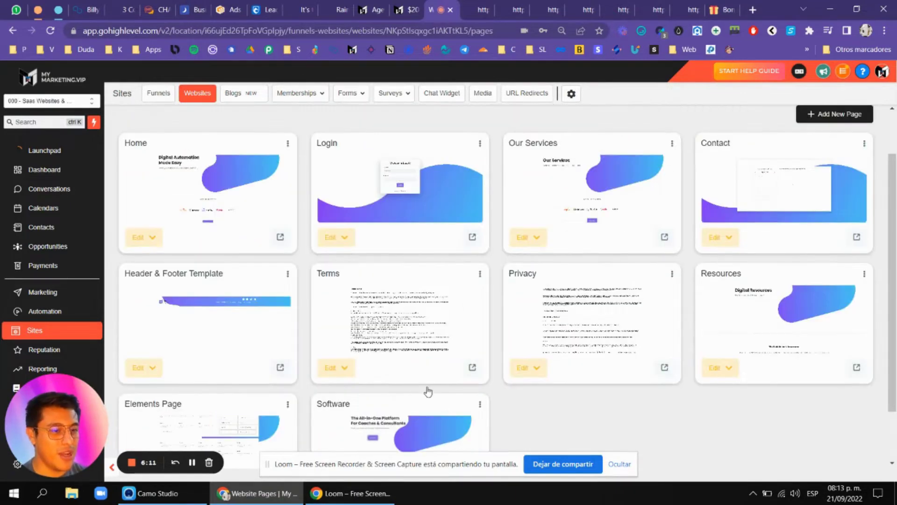
pyautogui.scroll(-1, 428, 392)
pyautogui.click(471, 431)
pyautogui.click(417, 8)
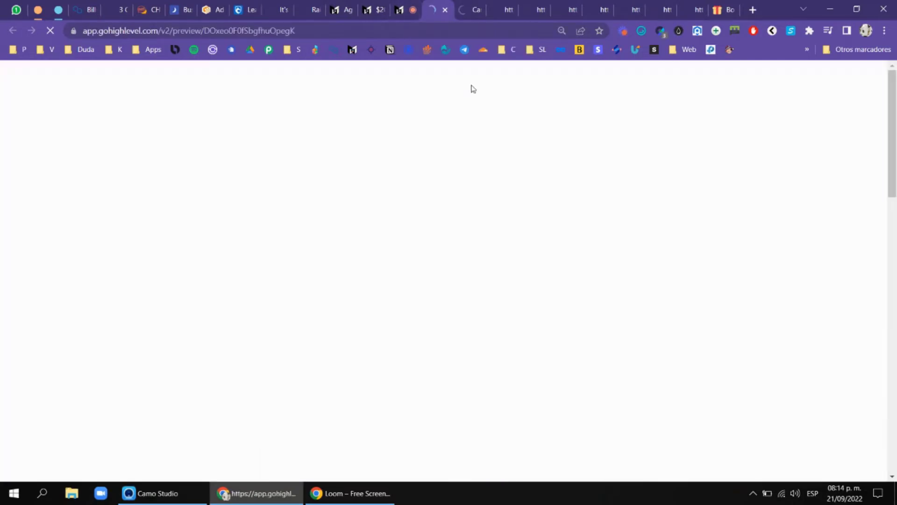
# Step: View the Software page preview full screen, reloading it and scrolling through the $99–$299 pricing packages
pyautogui.press('F11')
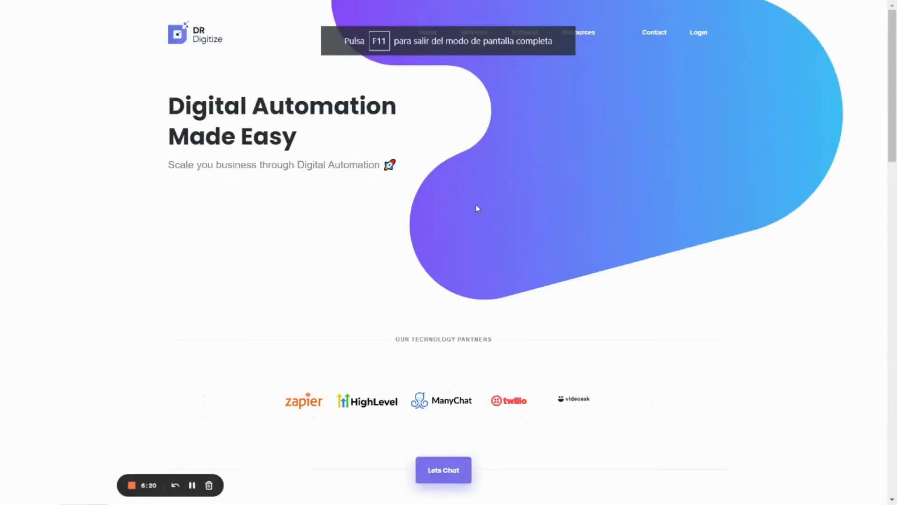
pyautogui.scroll(-10, 705, 206)
pyautogui.scroll(-10, 704, 207)
pyautogui.press('F5')
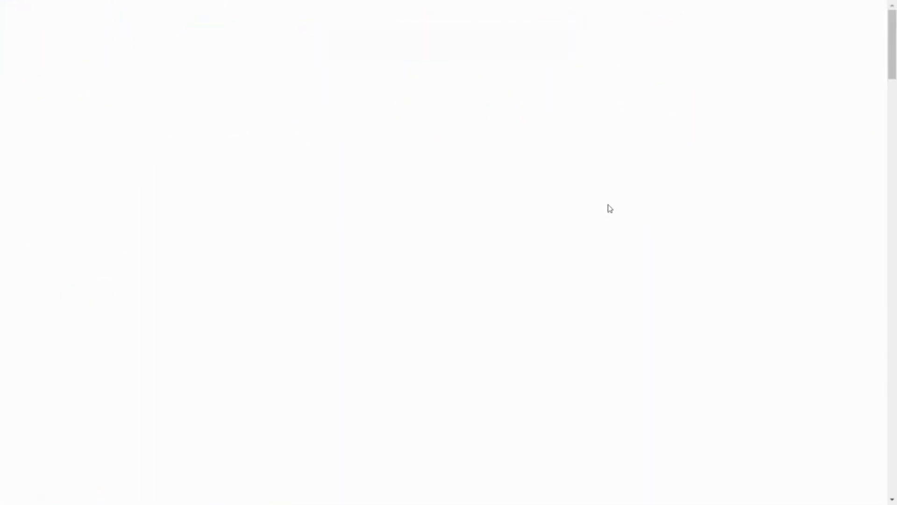
pyautogui.scroll(-15, 649, 201)
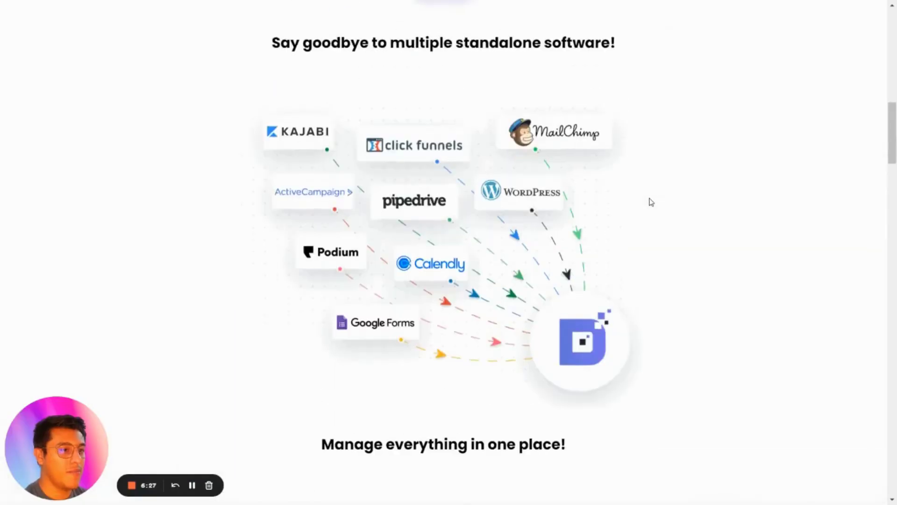
pyautogui.scroll(-15, 649, 201)
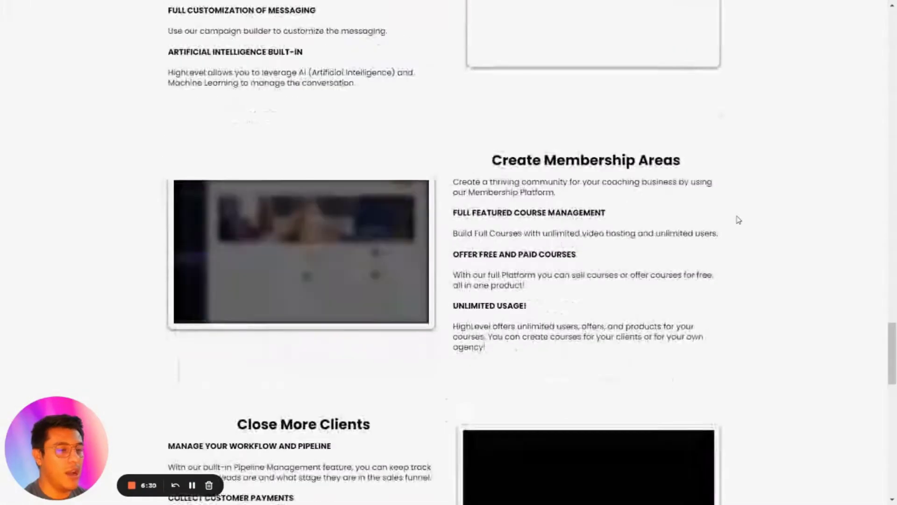
pyautogui.scroll(-10, 734, 222)
pyautogui.scroll(11, 735, 222)
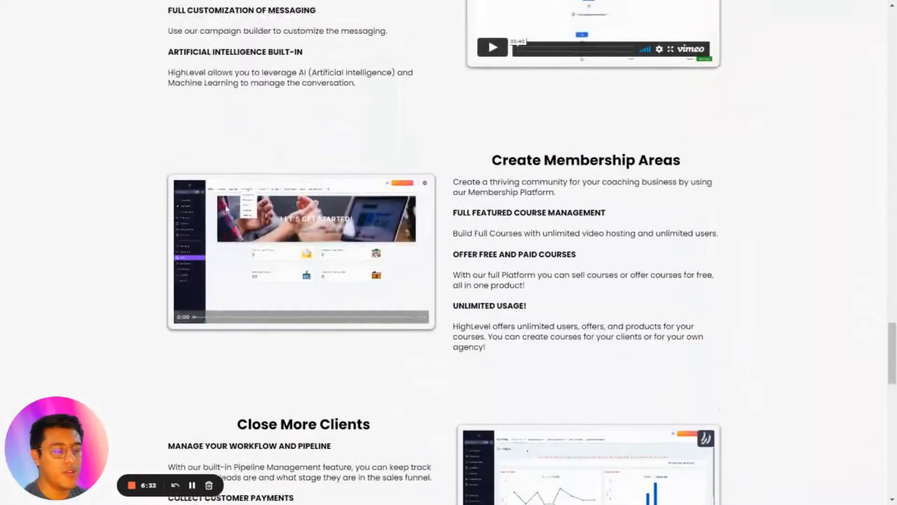
pyautogui.scroll(-10, 366, 187)
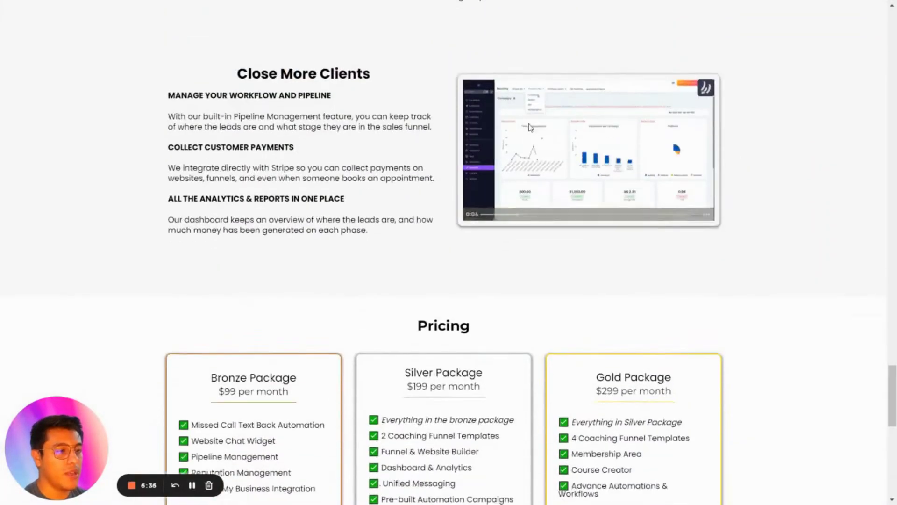
pyautogui.scroll(-5, 701, 154)
pyautogui.scroll(11, 763, 160)
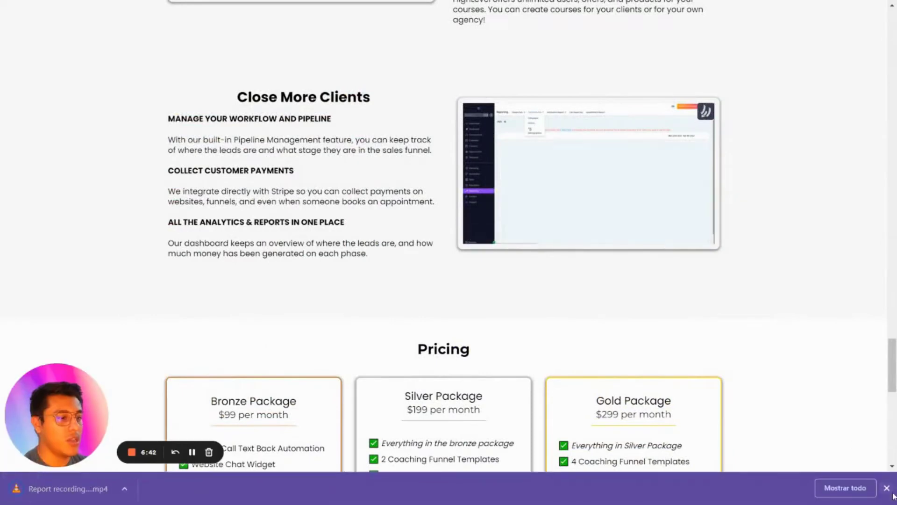
# Step: Exit full screen and open, then close, the Chrome Extensions menu
pyautogui.press('F11')
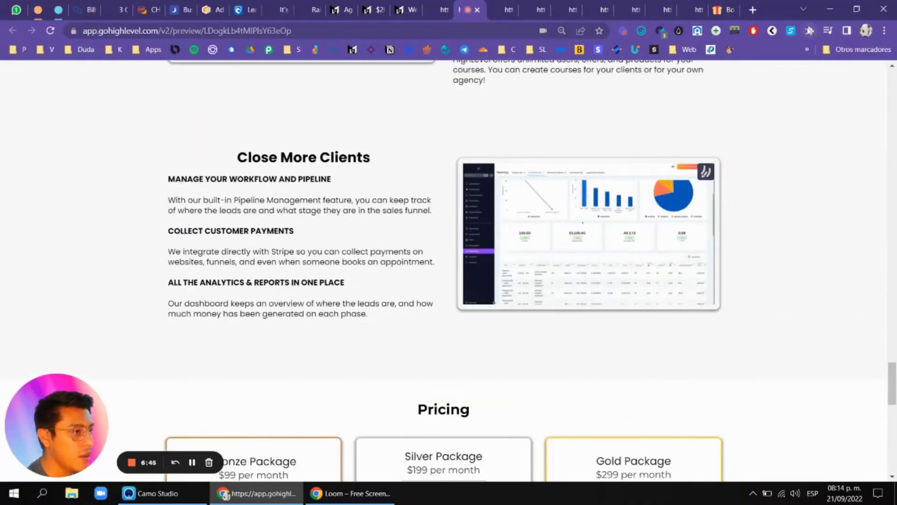
pyautogui.click(810, 30)
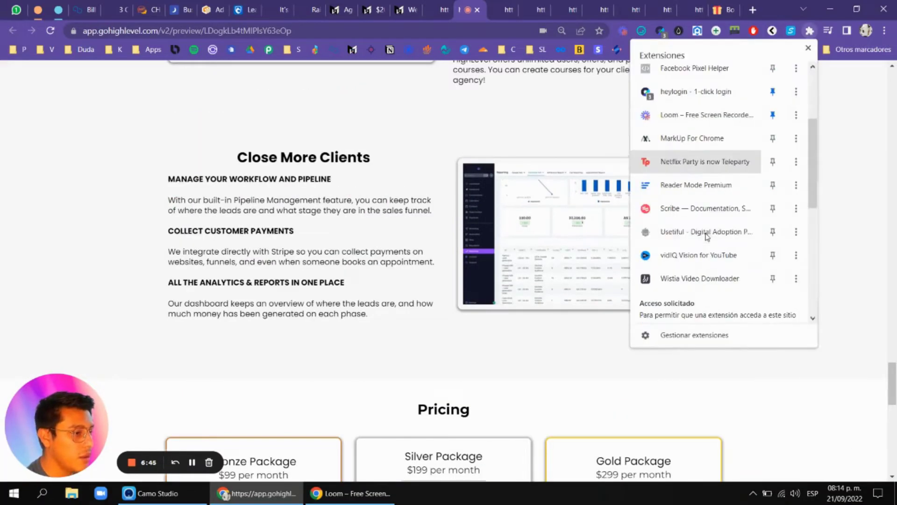
pyautogui.click(837, 220)
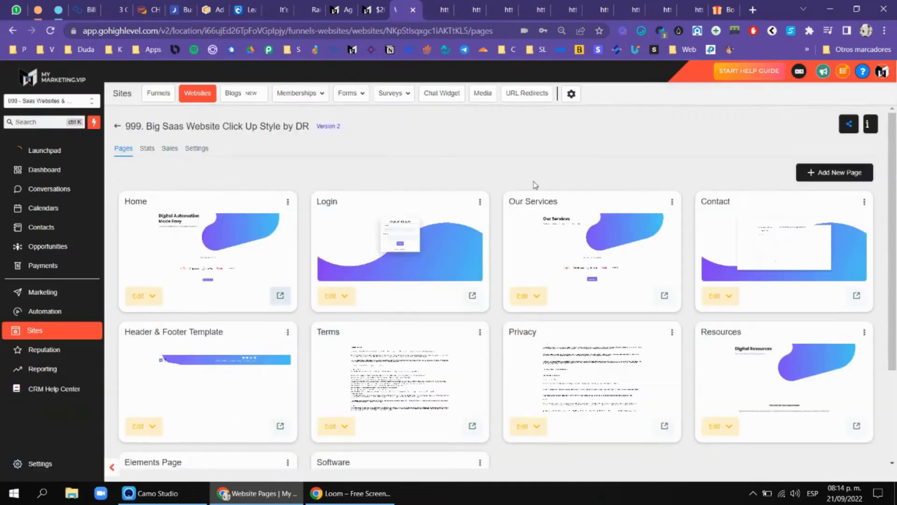
# Step: Scroll through the 18 page cards of 999. Big SAAS Website, then return to the Websites list
pyautogui.scroll(-3, 624, 252)
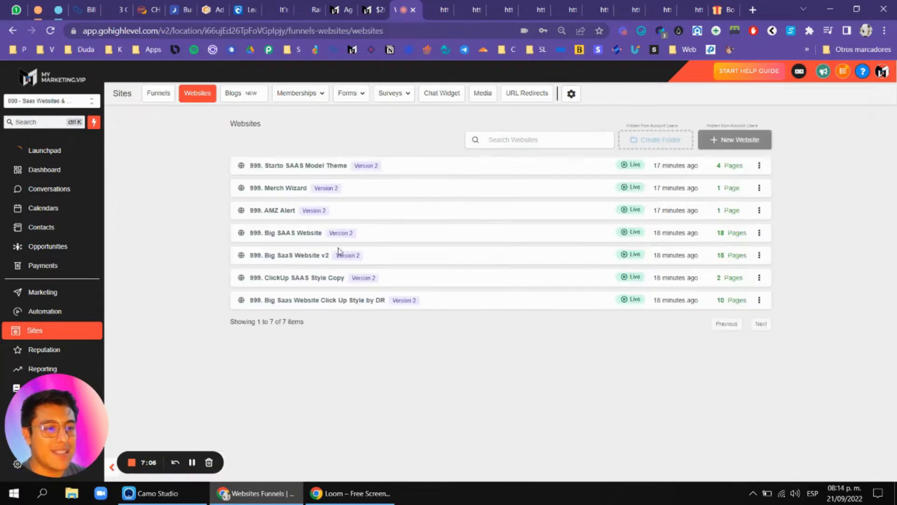
pyautogui.click(295, 239)
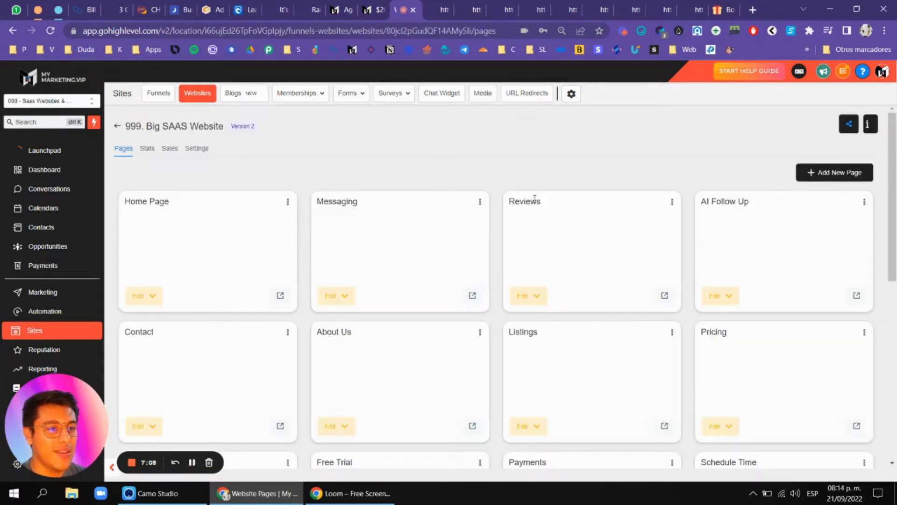
pyautogui.scroll(-1, 230, 225)
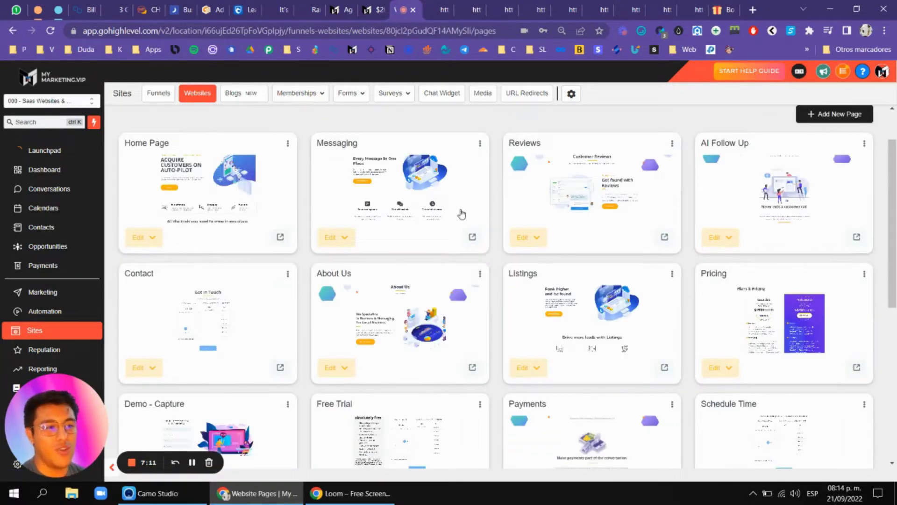
pyautogui.scroll(-3, 593, 242)
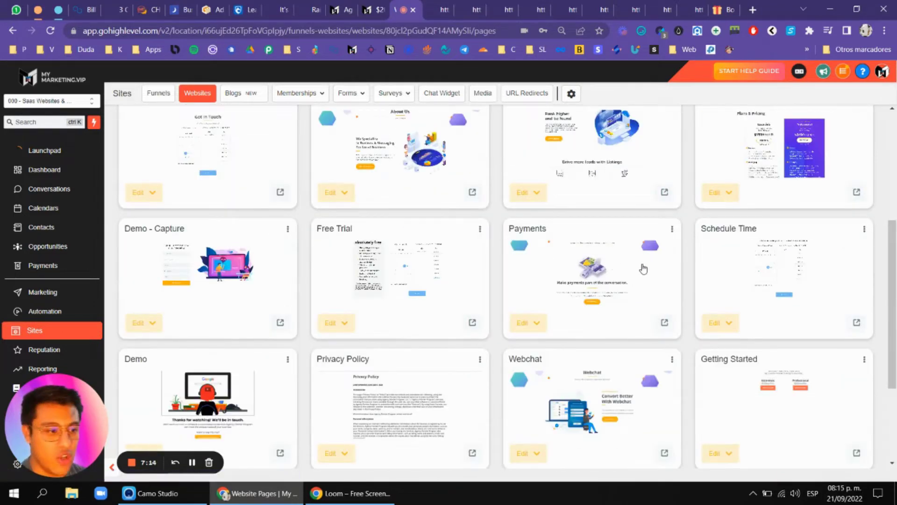
pyautogui.scroll(-2, 637, 280)
pyautogui.scroll(7, 661, 272)
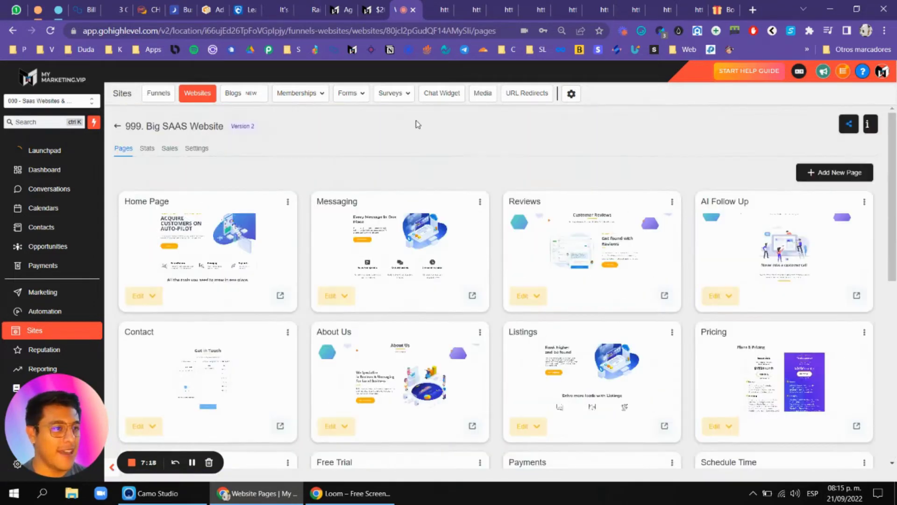
pyautogui.click(118, 126)
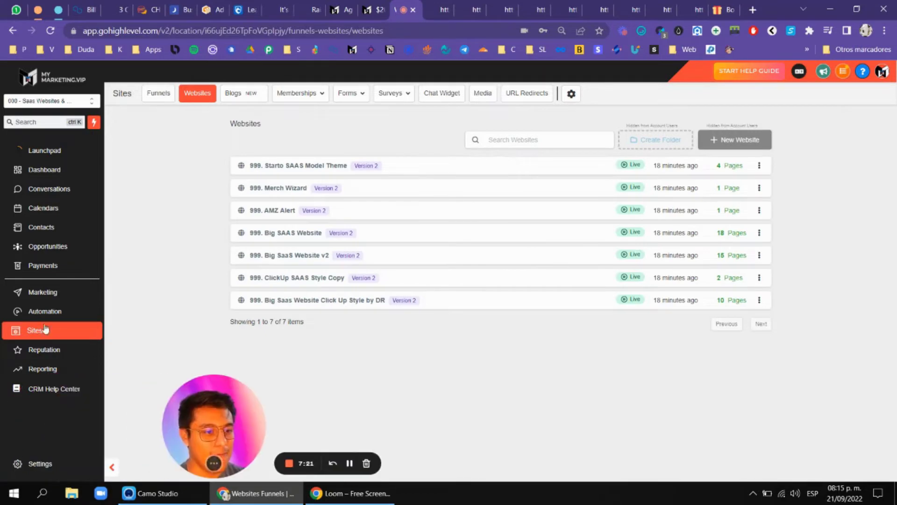
# Step: Open the Cold Email & SMS workflow full screen and view its trigger type list
pyautogui.click(44, 310)
pyautogui.press('F11')
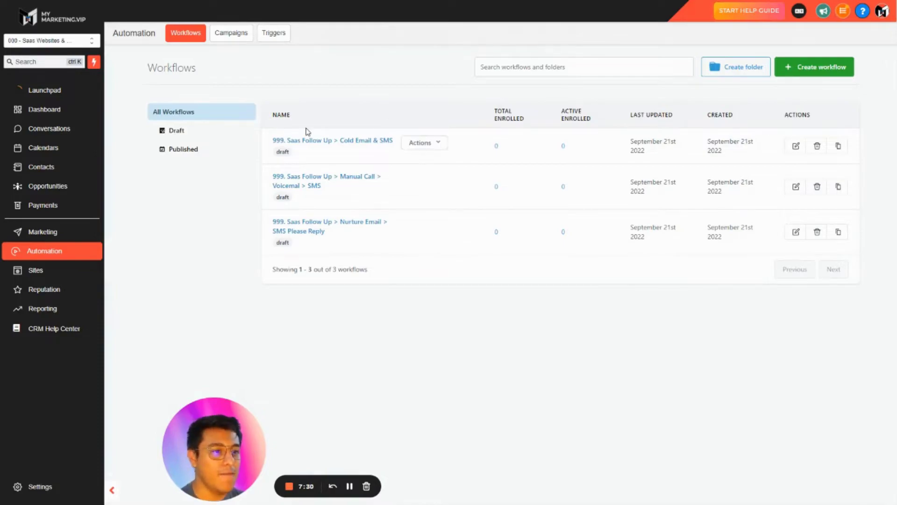
pyautogui.click(298, 140)
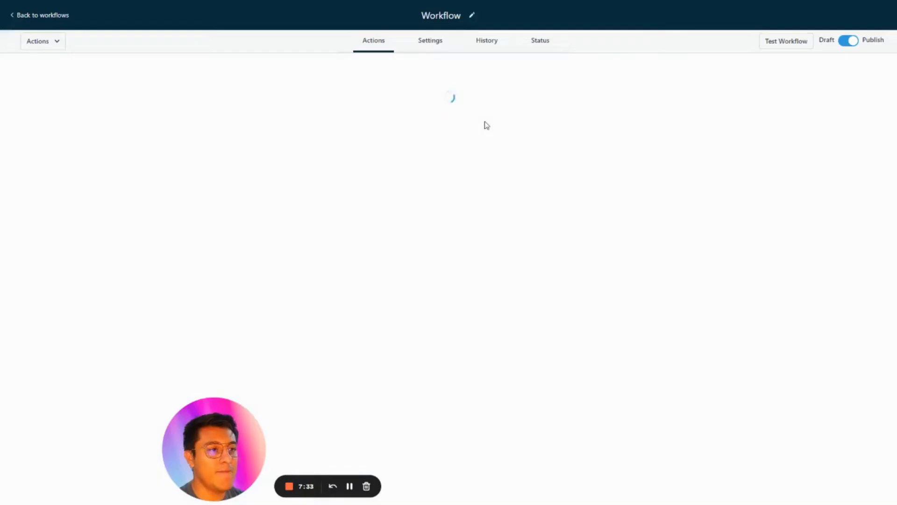
pyautogui.click(504, 111)
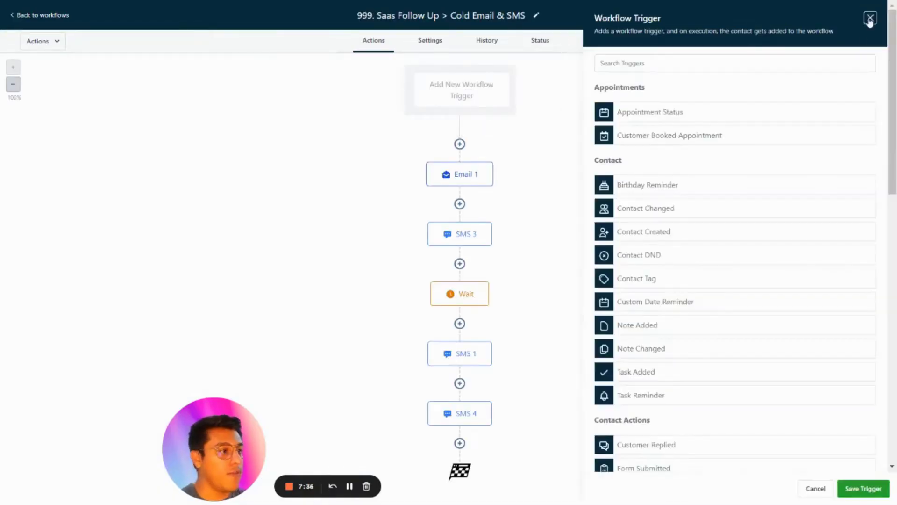
pyautogui.click(871, 19)
# Step: Review the Email 1 step's settings, enlarging its message editing area
pyautogui.click(483, 174)
pyautogui.scroll(-1, 748, 313)
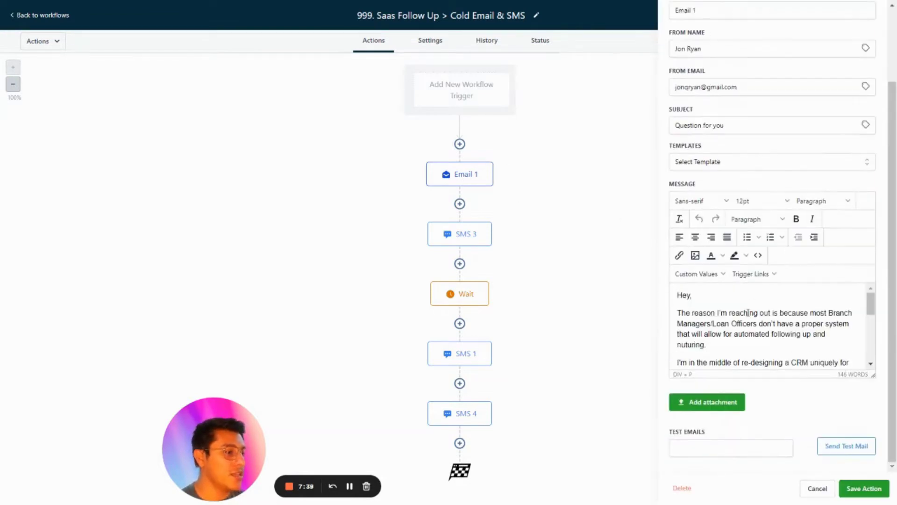
pyautogui.scroll(-2, 747, 313)
pyautogui.scroll(2, 810, 325)
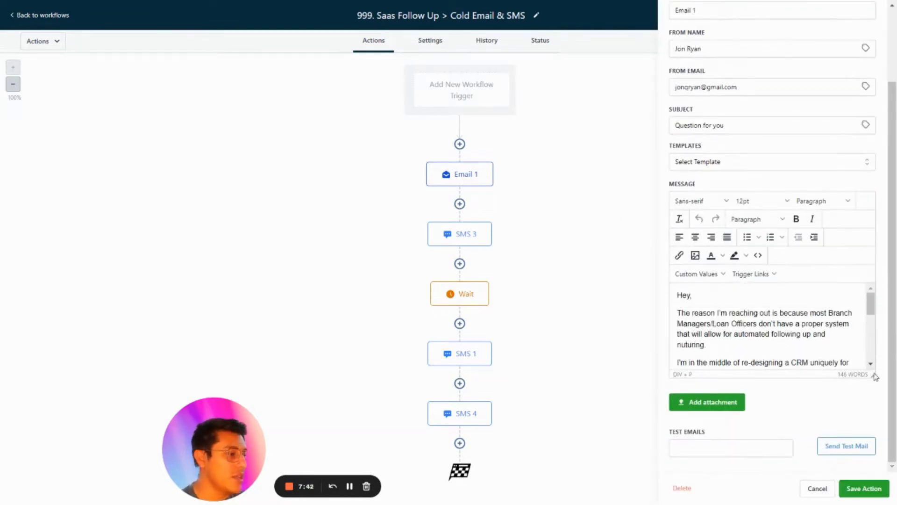
pyautogui.moveTo(875, 377); pyautogui.dragTo(876, 397)
pyautogui.scroll(-5, 769, 342)
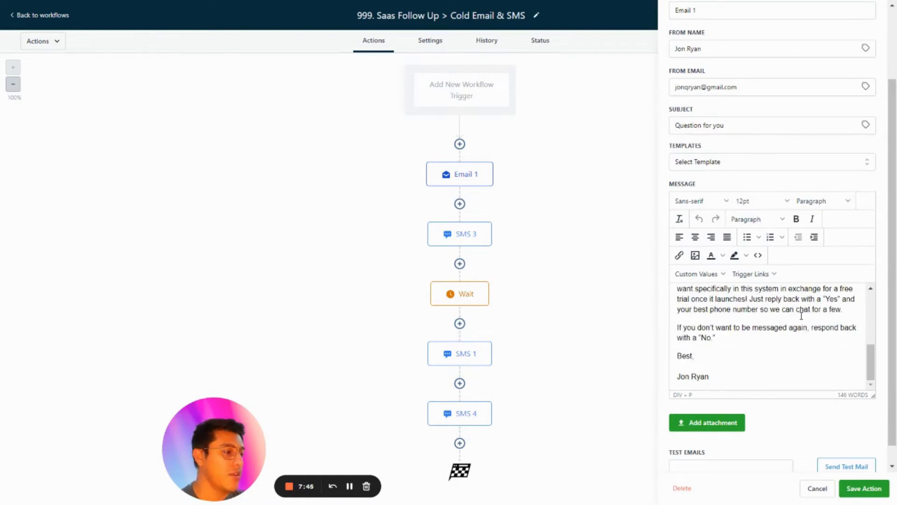
# Step: Check the SMS 3 and SMS 1 messages, then go back to the workflows list
pyautogui.click(449, 236)
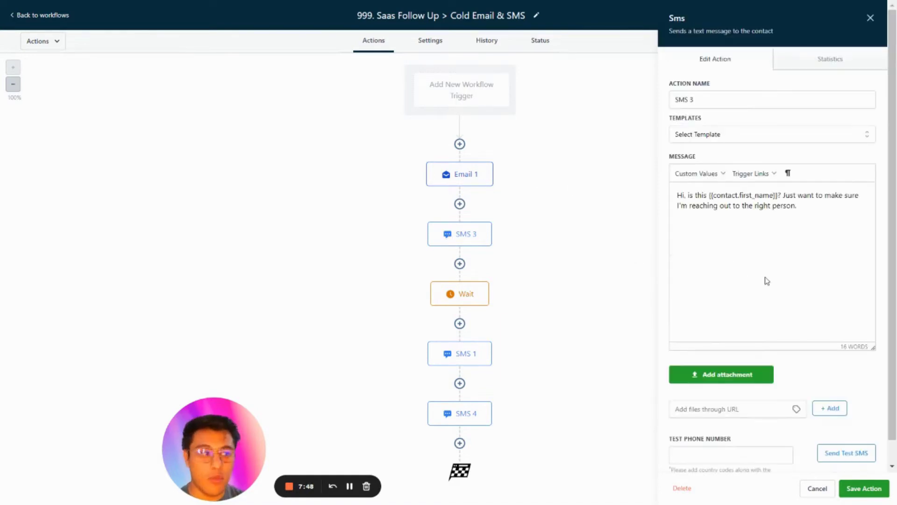
pyautogui.scroll(-1, 790, 234)
pyautogui.click(461, 353)
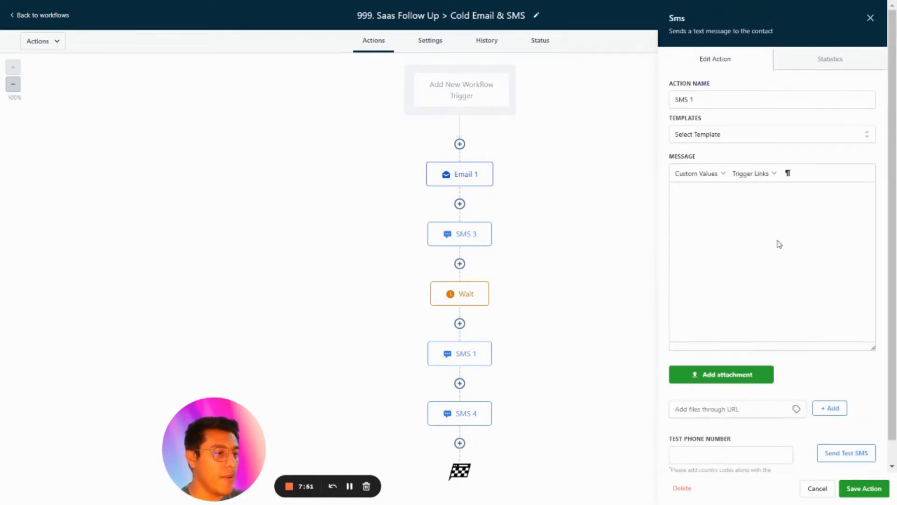
pyautogui.click(870, 18)
pyautogui.click(52, 15)
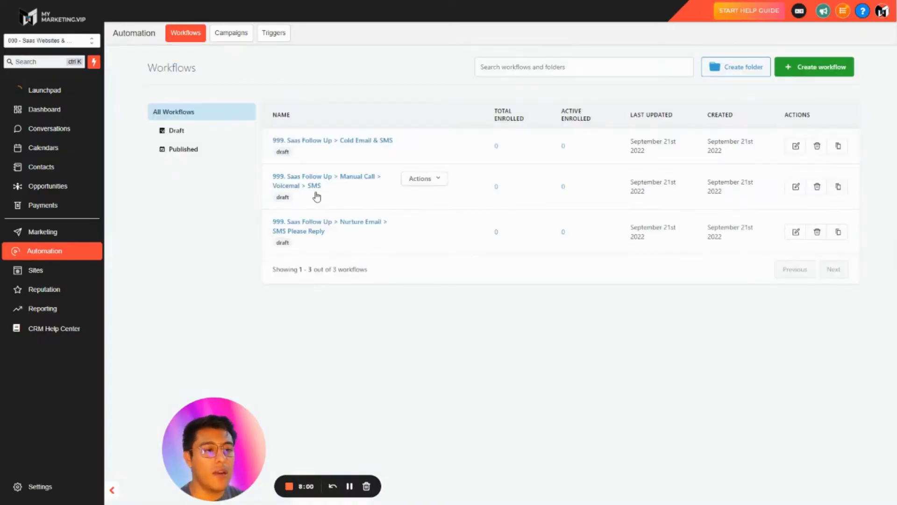
# Step: Review the Manual Call > Voicemail > SMS and Nurture Email > SMS Please Reply workflows
pyautogui.click(316, 202)
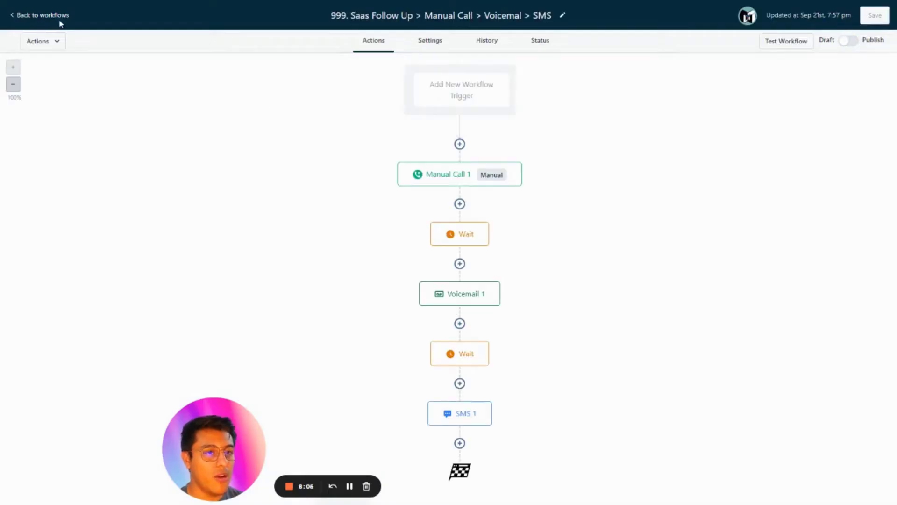
pyautogui.click(59, 21)
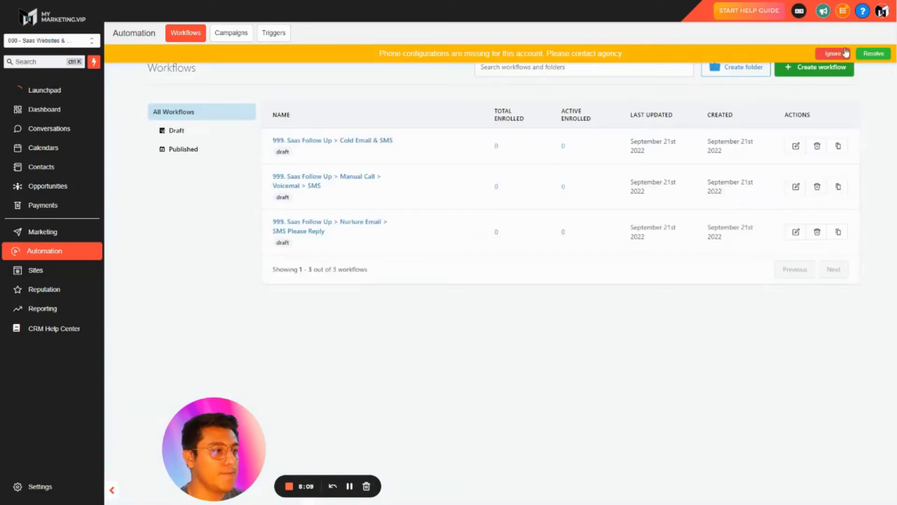
pyautogui.click(832, 54)
pyautogui.click(313, 231)
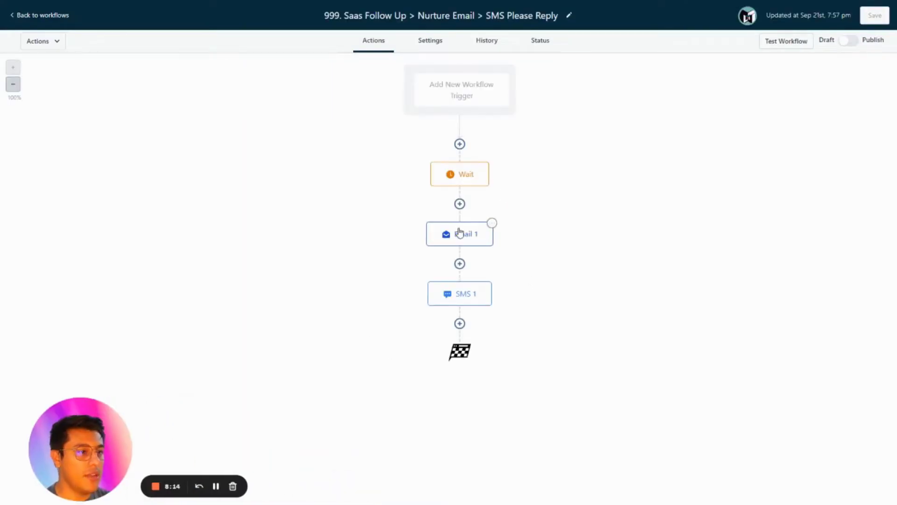
pyautogui.click(459, 234)
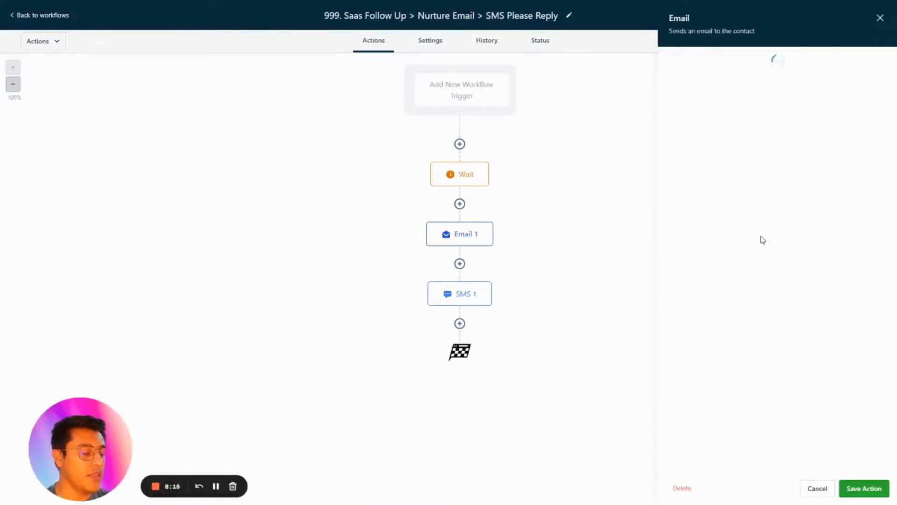
pyautogui.click(42, 15)
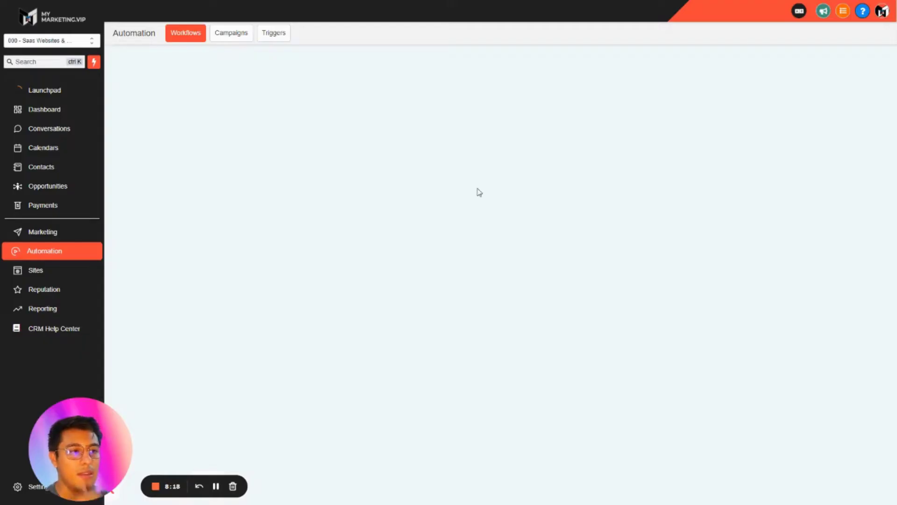
# Step: Exit full screen and close the leftover site preview tabs
pyautogui.press('F11')
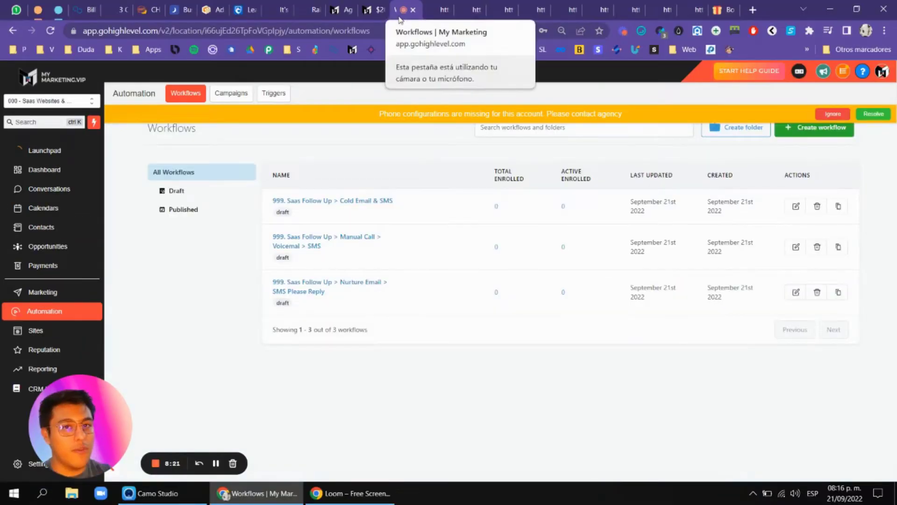
pyautogui.click(442, 9)
pyautogui.hotkey('ctrl', 'w')
pyautogui.hotkey('ctrl', 'w')
pyautogui.hotkey('ctrl', 'w')
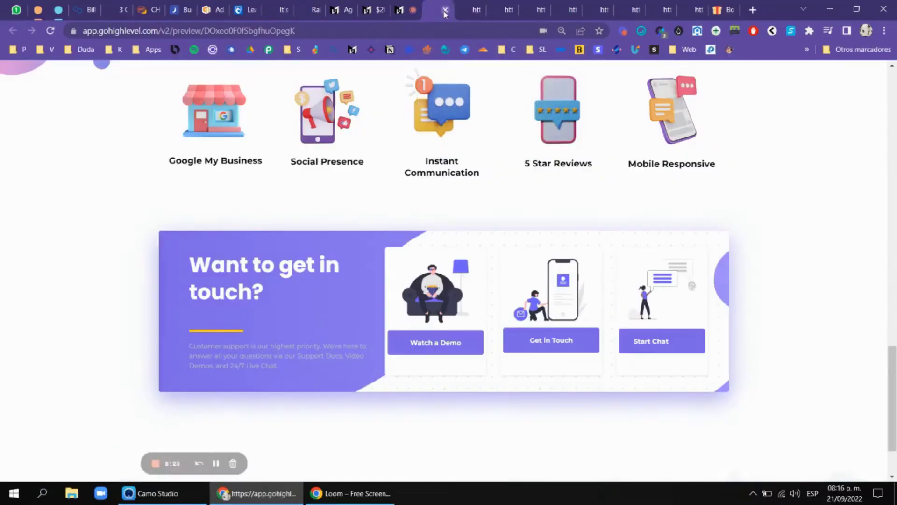
pyautogui.hotkey('ctrl', 'w')
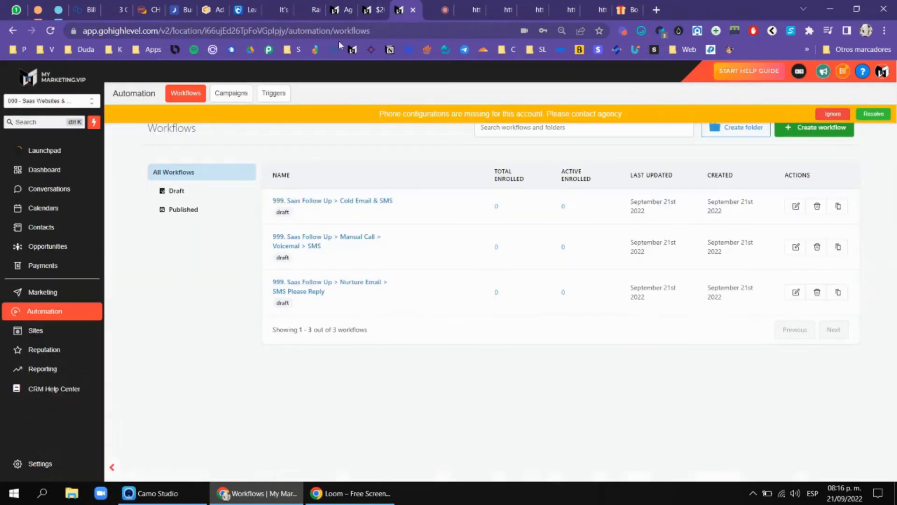
# Step: Show the Billy Gene knowledge base page full screen, collapsing the GHL BONUSES and FREE Course folders
pyautogui.click(82, 6)
pyautogui.press('F11')
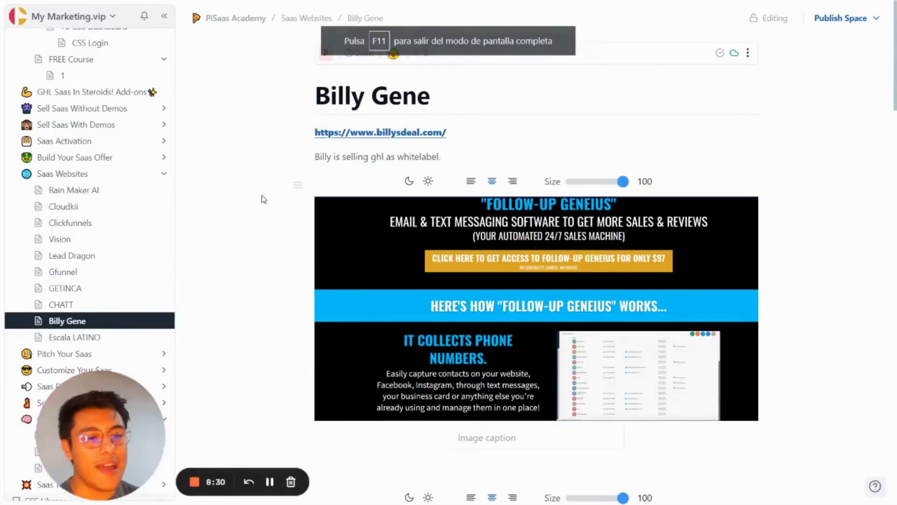
pyautogui.scroll(5, 70, 255)
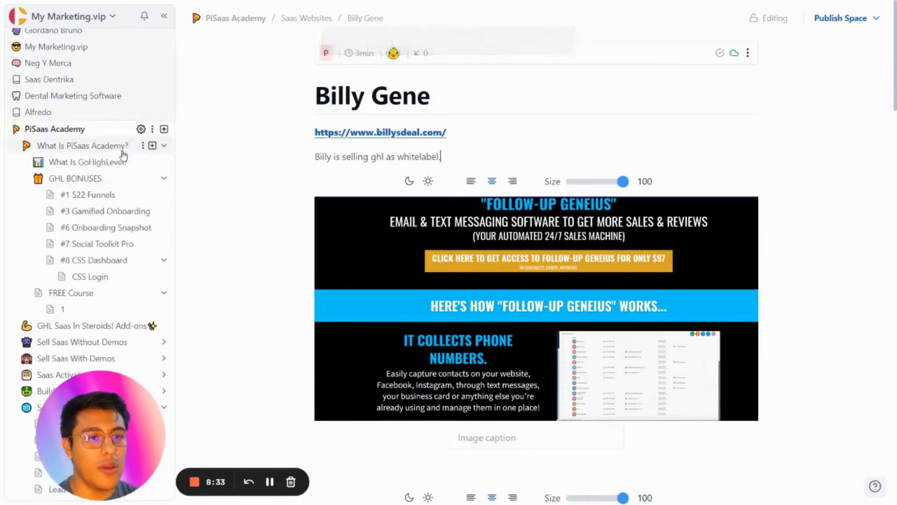
pyautogui.click(164, 180)
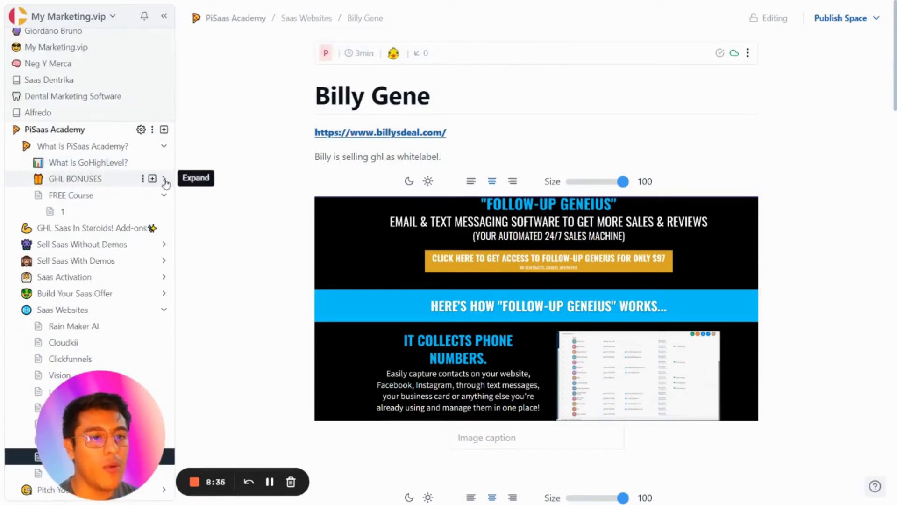
pyautogui.scroll(-1, 140, 177)
pyautogui.click(165, 138)
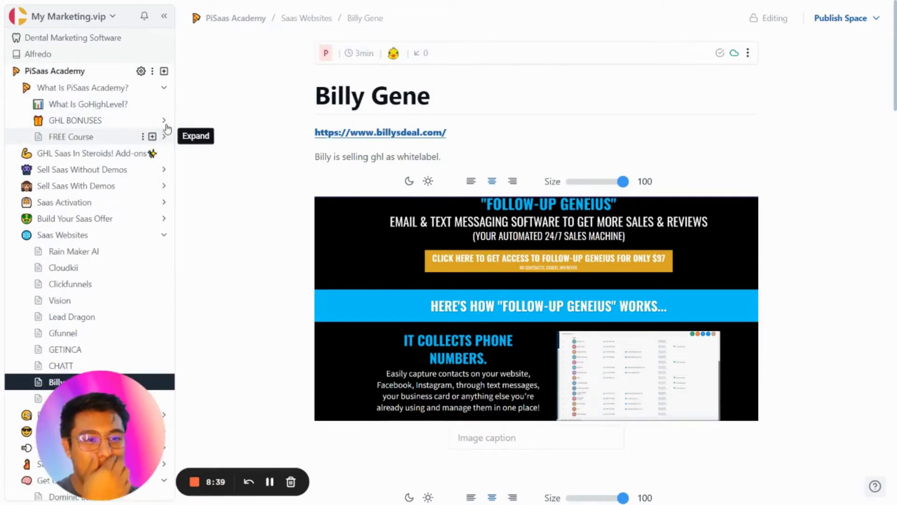
pyautogui.scroll(-1, 96, 122)
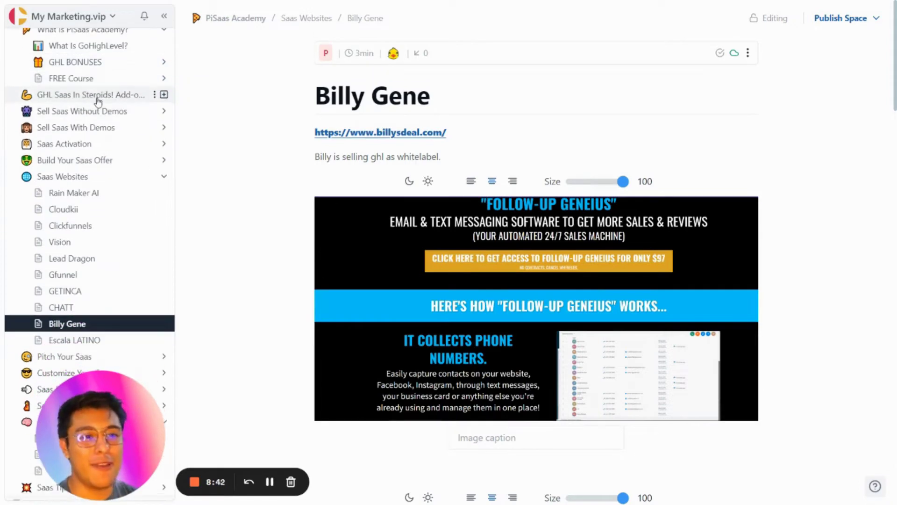
pyautogui.scroll(1, 98, 101)
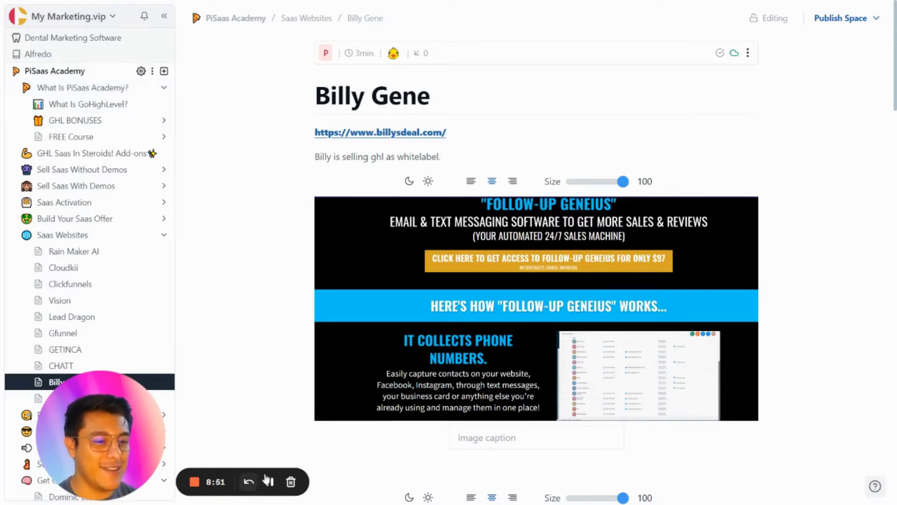
# Step: Scroll the Billy Gene page down to 'It Gets You Paid', then open Escala LATINO
pyautogui.press('F11')
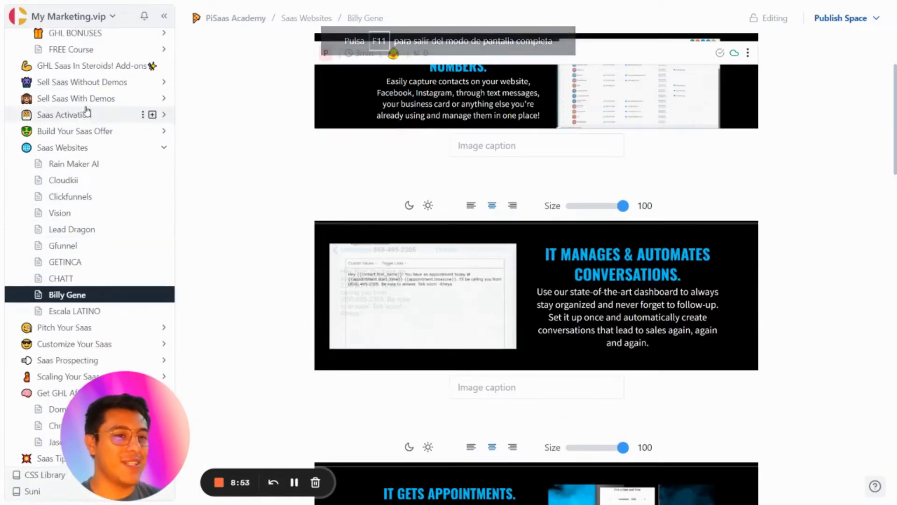
pyautogui.scroll(2, 87, 111)
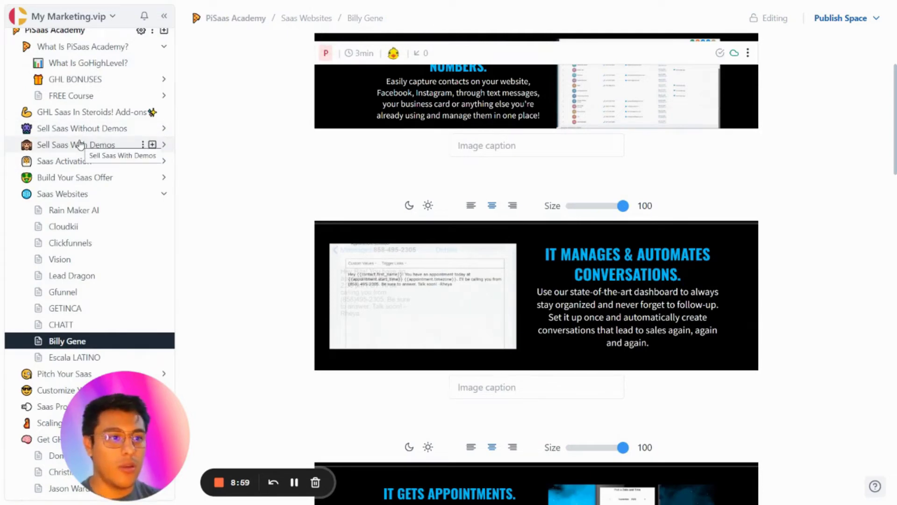
pyautogui.scroll(2, 124, 104)
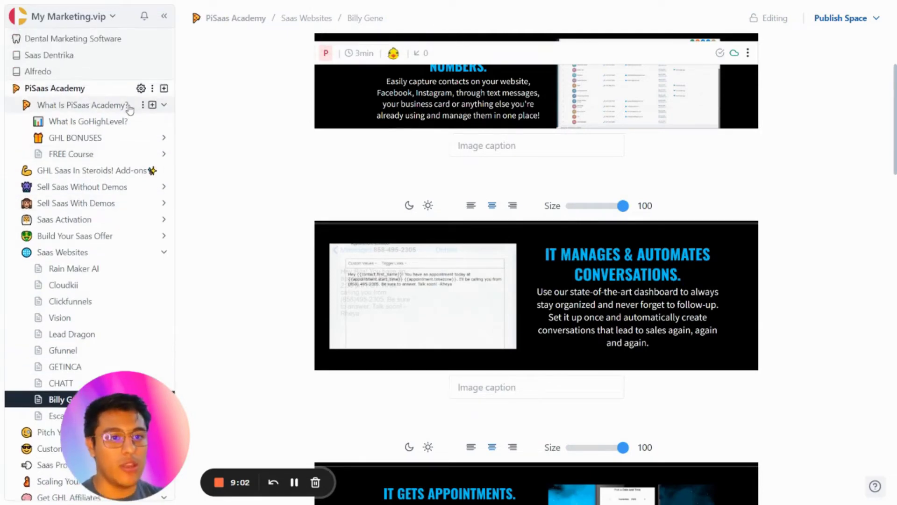
pyautogui.scroll(-5, 115, 118)
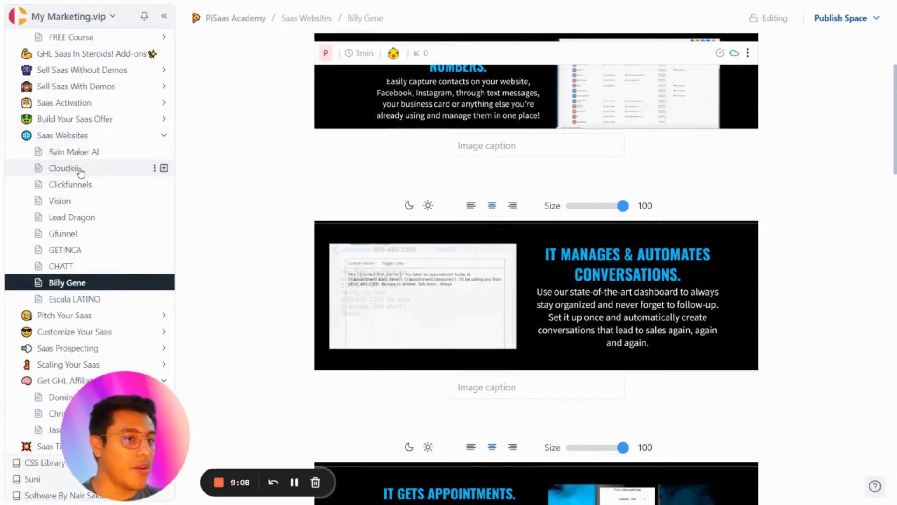
pyautogui.scroll(5, 485, 224)
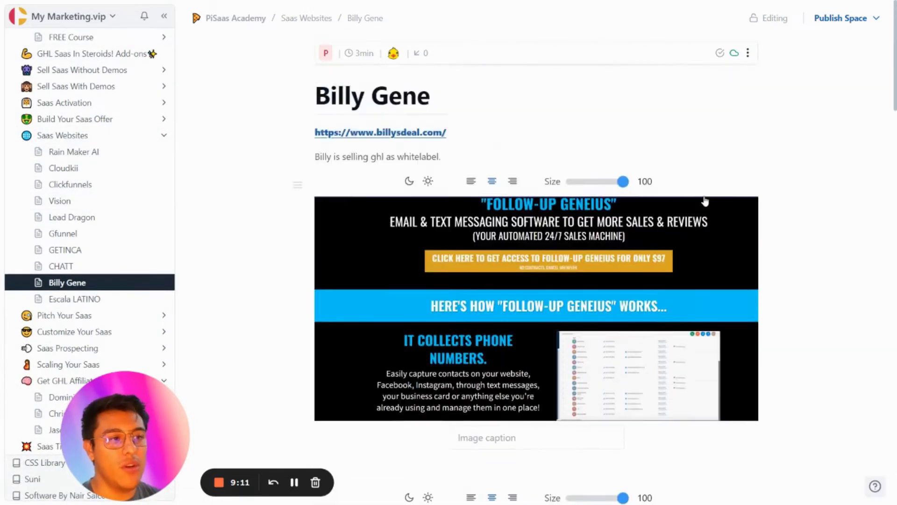
pyautogui.scroll(-4, 660, 170)
pyautogui.scroll(-20, 661, 170)
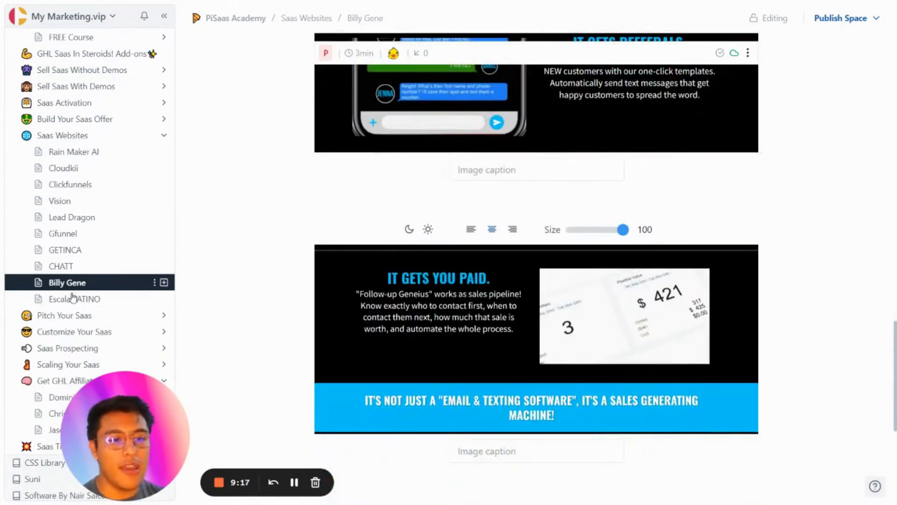
pyautogui.click(81, 302)
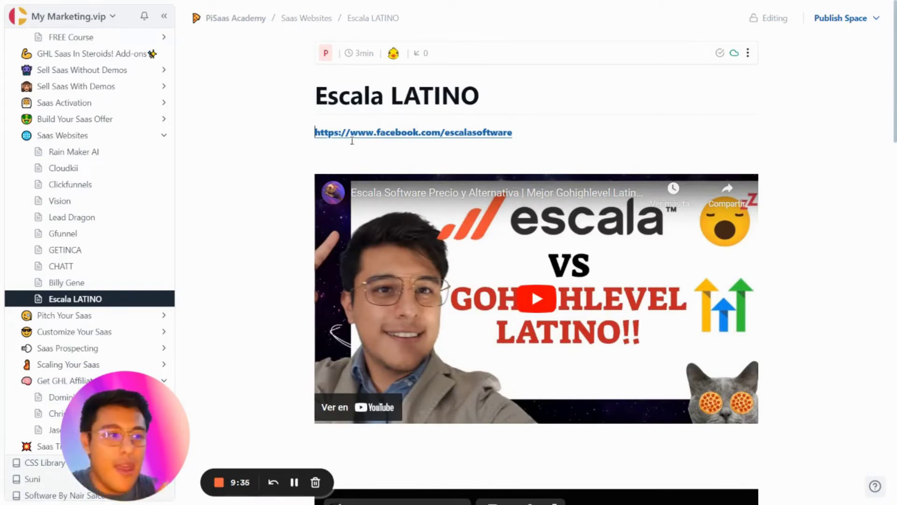
# Step: Go back to the Billy Gene page from the Saas Websites sidebar list
pyautogui.click(111, 283)
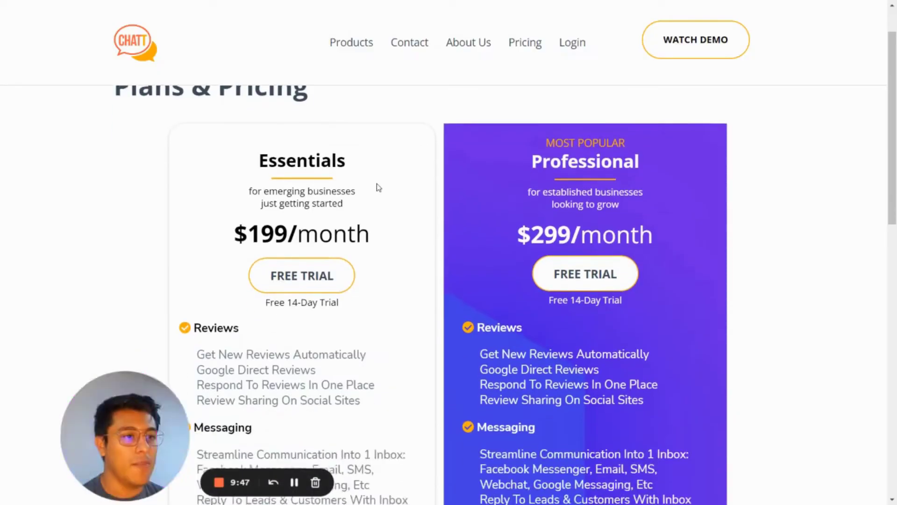
# Step: Scroll through the CHATT site's $199 and $299/month pricing plans and homepage
pyautogui.scroll(1, 376, 186)
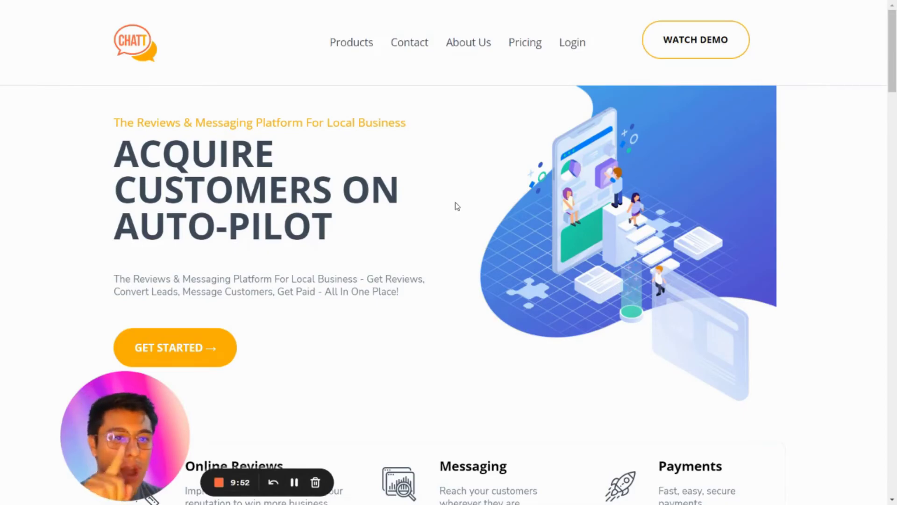
pyautogui.scroll(-5, 467, 208)
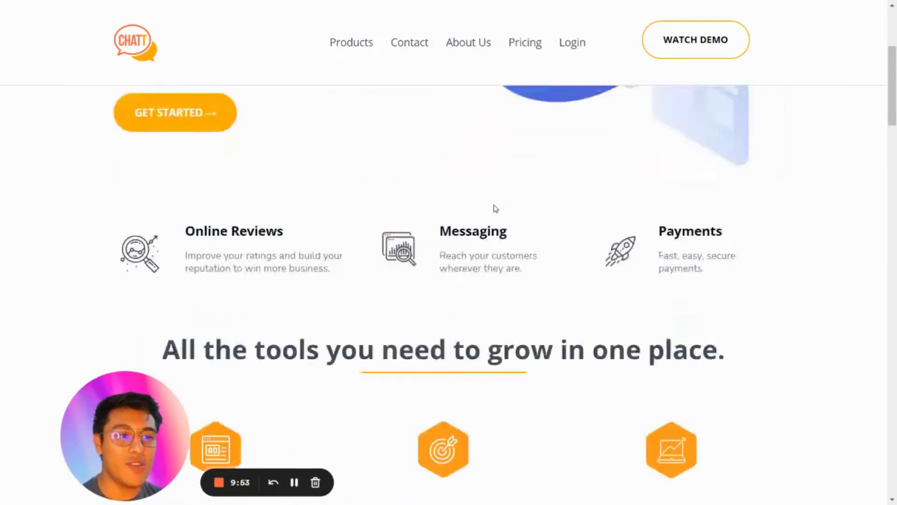
pyautogui.scroll(5, 496, 208)
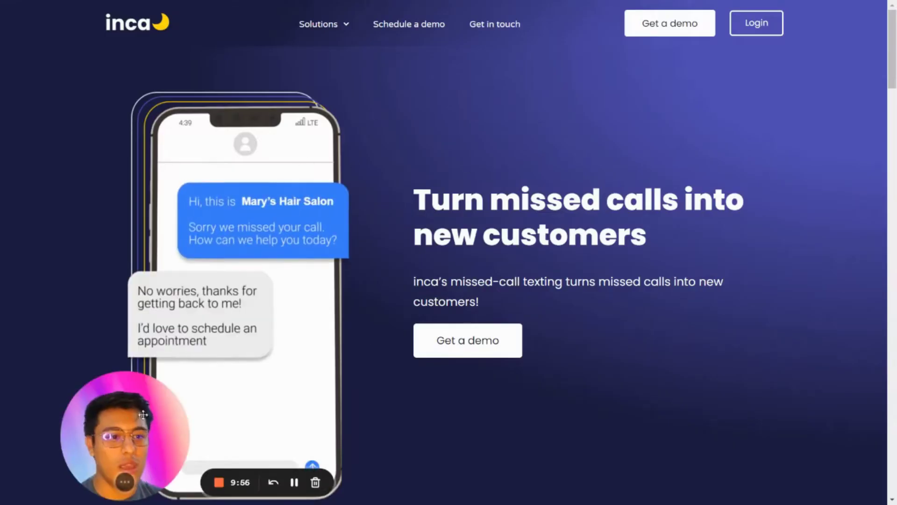
pyautogui.moveTo(143, 414); pyautogui.dragTo(86, 414)
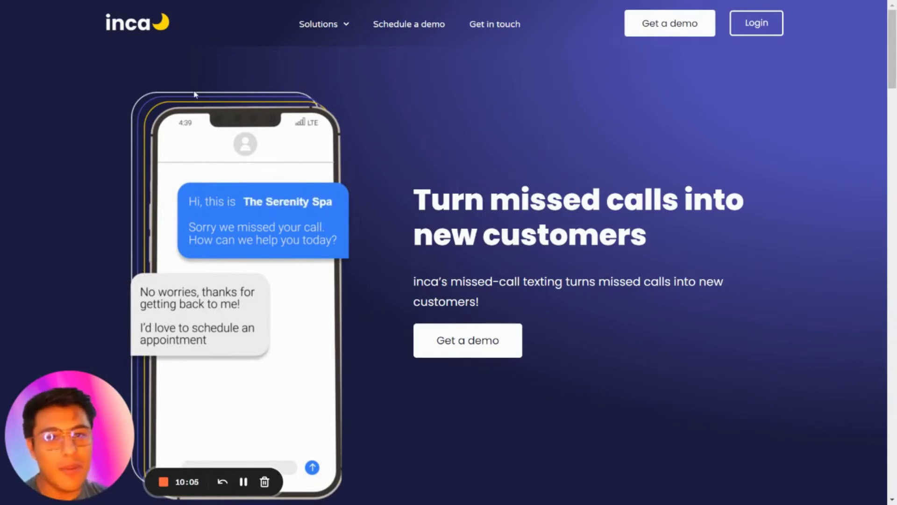
pyautogui.scroll(-1, 406, 136)
pyautogui.scroll(1, 408, 138)
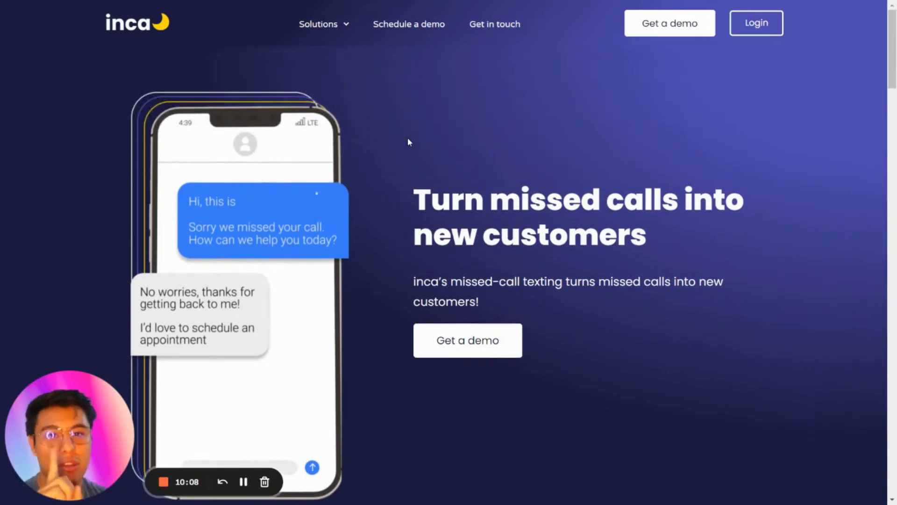
pyautogui.scroll(-1, 408, 139)
# Step: Highlight 'missed calls' in the inca headline and scroll through its stats and testimonials
pyautogui.moveTo(490, 143); pyautogui.dragTo(691, 143)
pyautogui.click(406, 209)
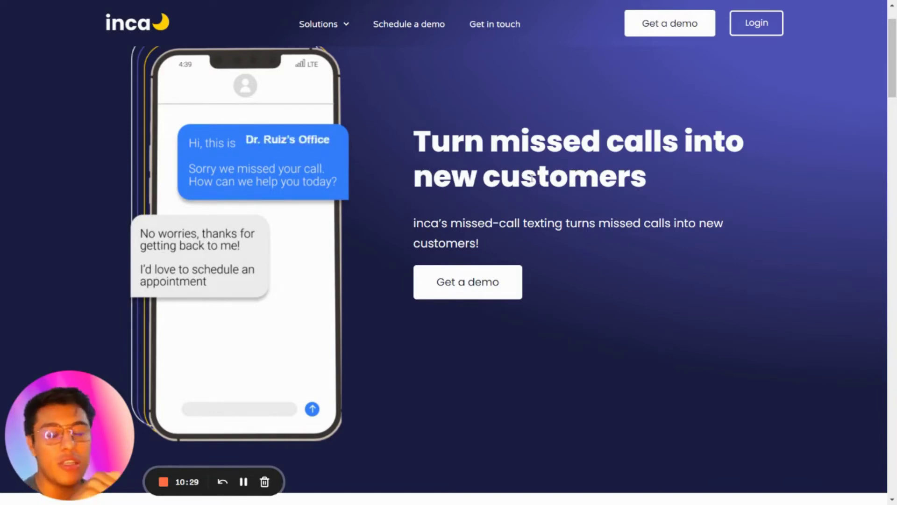
pyautogui.scroll(-10, 547, 182)
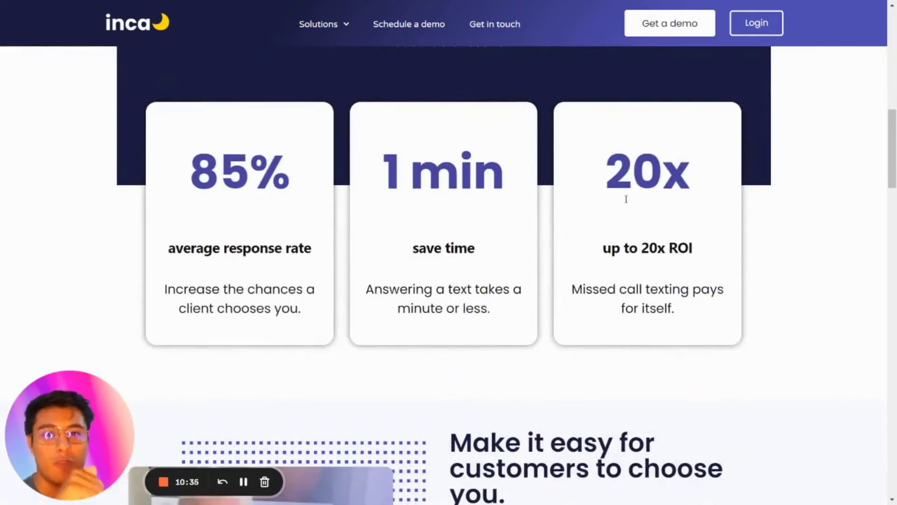
pyautogui.scroll(-9, 626, 199)
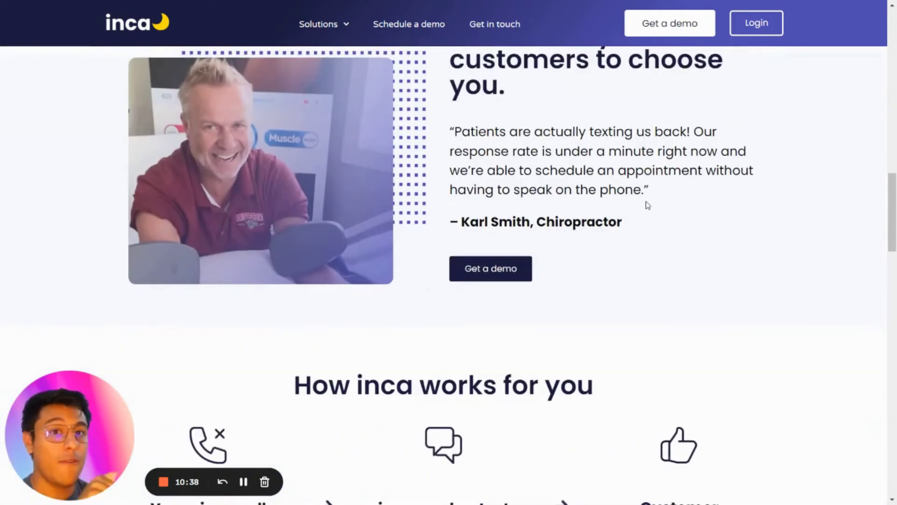
pyautogui.scroll(-15, 648, 205)
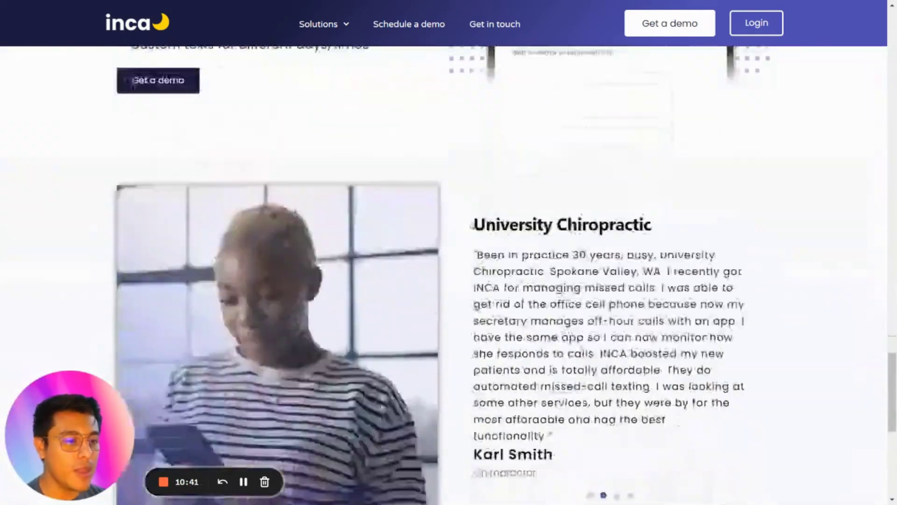
pyautogui.scroll(-10, 657, 274)
pyautogui.hotkey('ctrl', 'Tab')
# Step: Scroll past the search, social, shopping and billboard ad sections, then move on to LeadDragon
pyautogui.moveTo(127, 49)
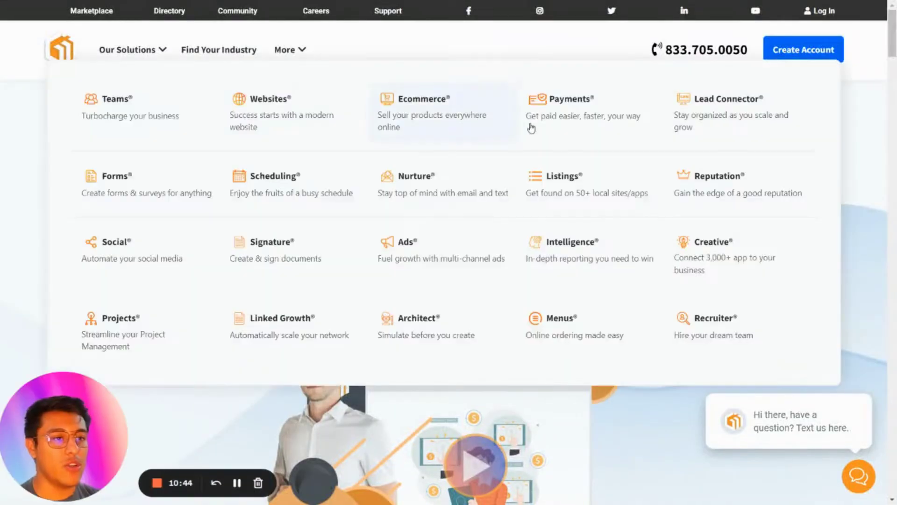
pyautogui.scroll(-12, 836, 163)
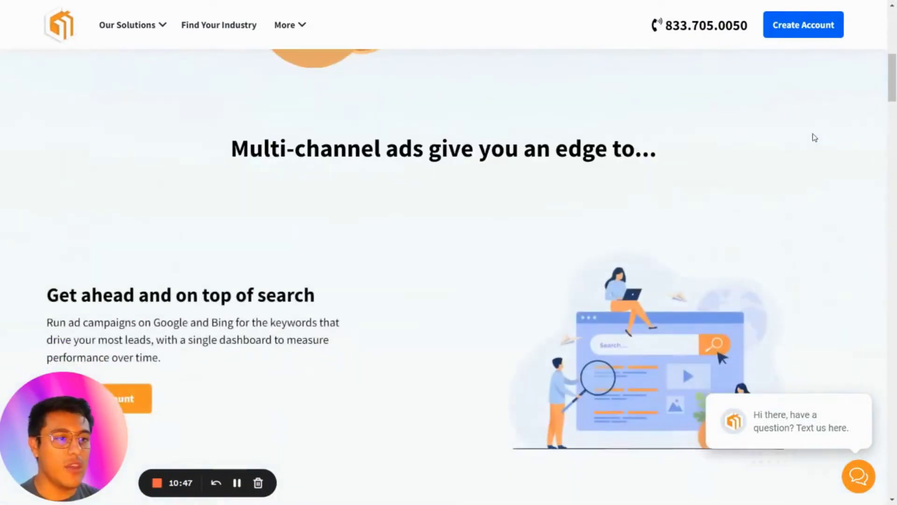
pyautogui.scroll(-5, 865, 173)
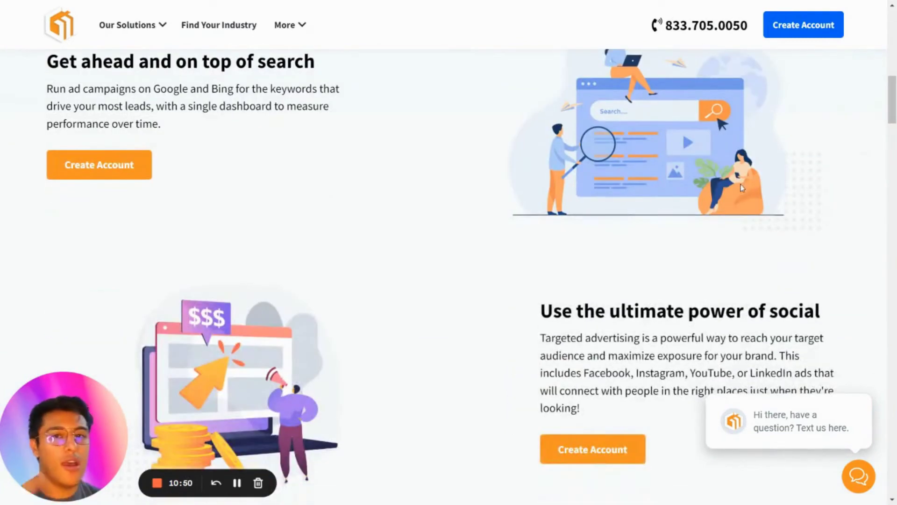
pyautogui.scroll(-1, 813, 154)
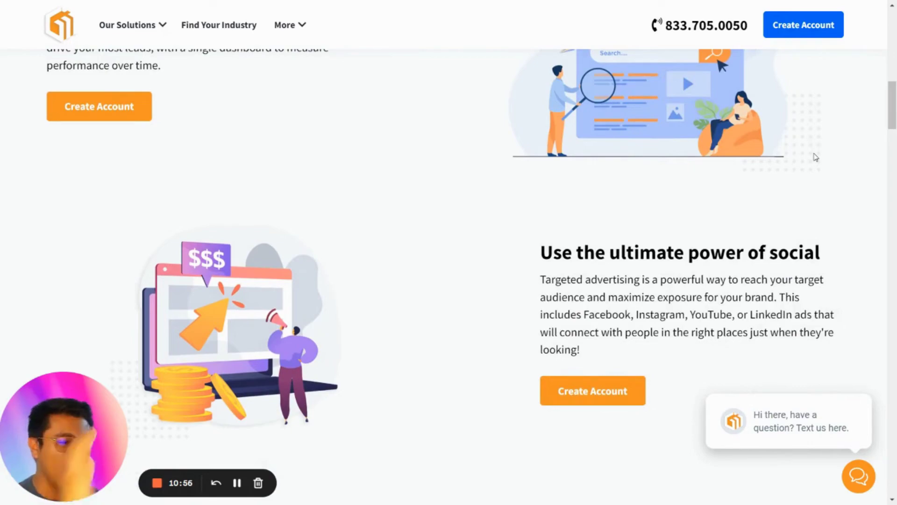
pyautogui.scroll(-20, 818, 159)
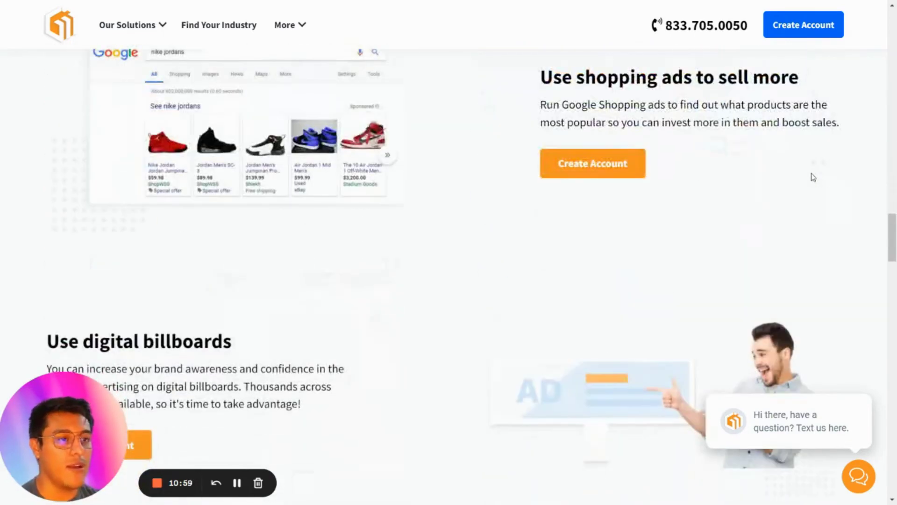
pyautogui.scroll(-15, 813, 178)
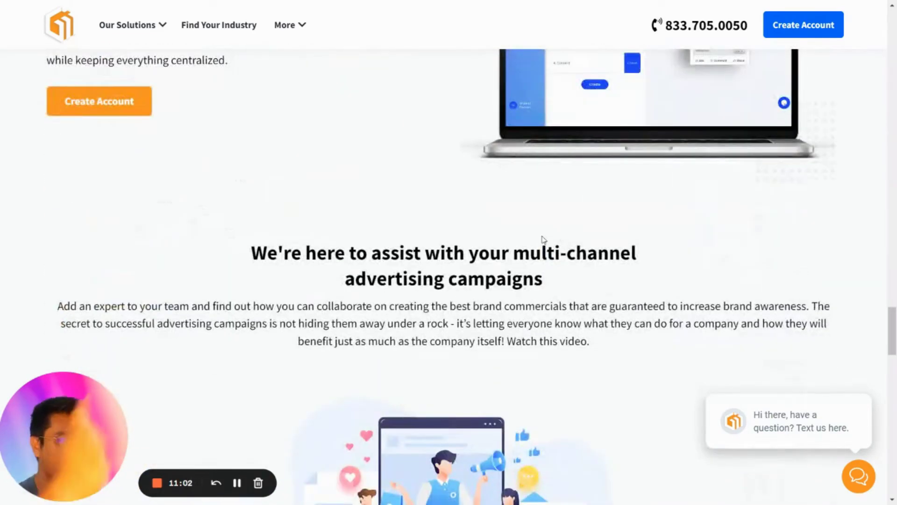
pyautogui.hotkey('ctrl', 'Tab')
pyautogui.scroll(-2, 422, 200)
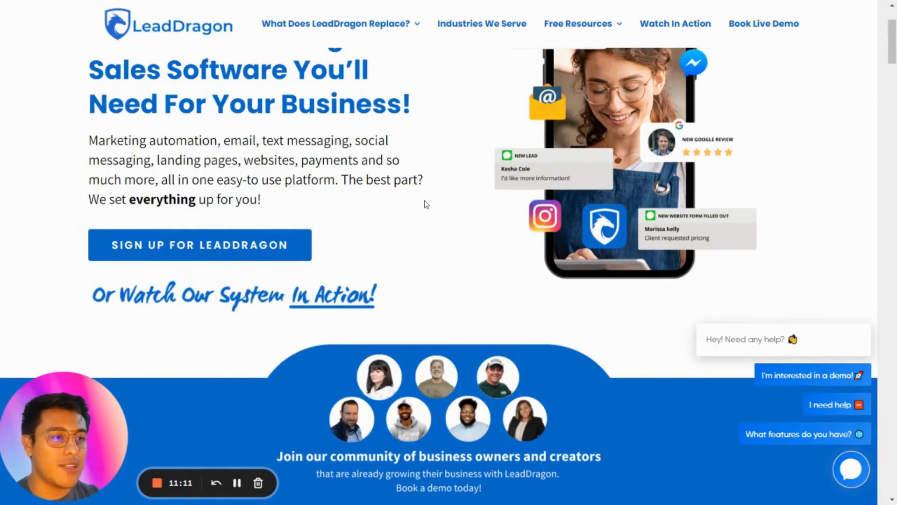
# Step: Scroll down LeadDragon's feature sections until the LeadConnector mobile app section appears
pyautogui.scroll(-10, 426, 204)
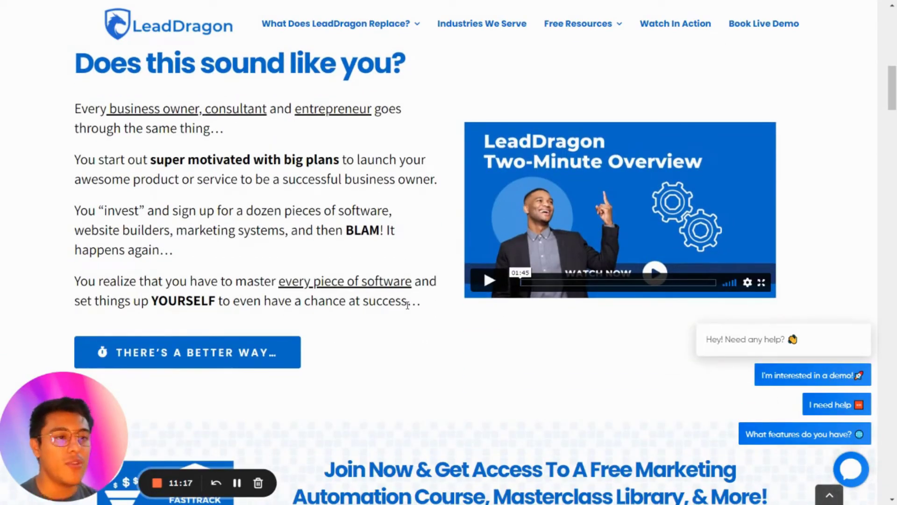
pyautogui.scroll(-18, 467, 299)
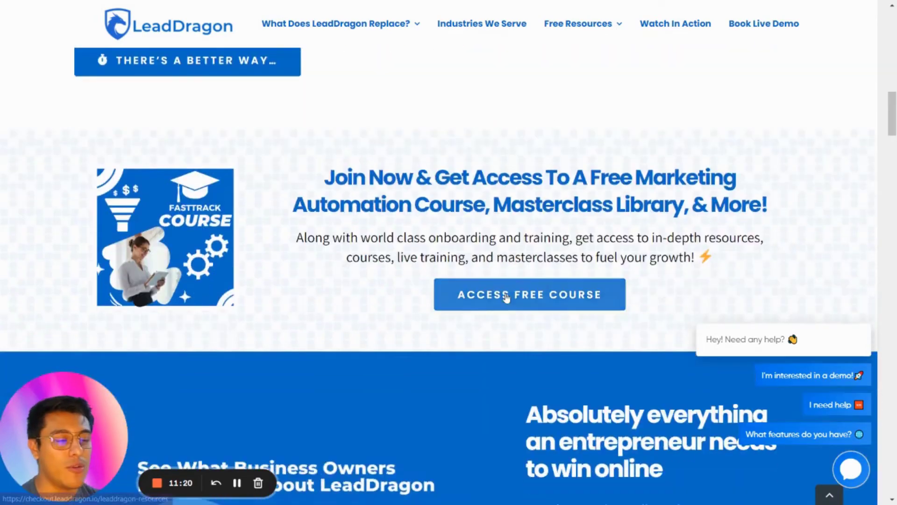
pyautogui.scroll(-5, 824, 321)
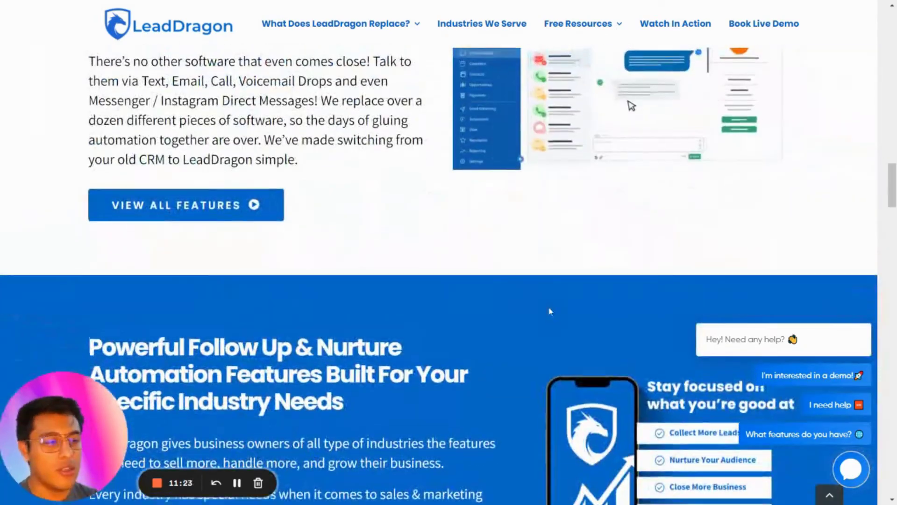
pyautogui.scroll(5, 548, 307)
pyautogui.scroll(-1, 535, 253)
pyautogui.scroll(-2, 582, 197)
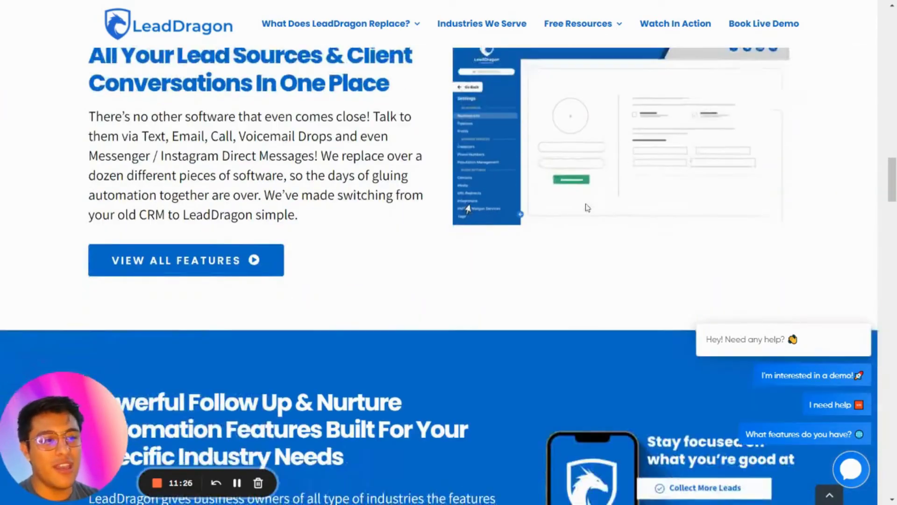
pyautogui.scroll(1, 582, 197)
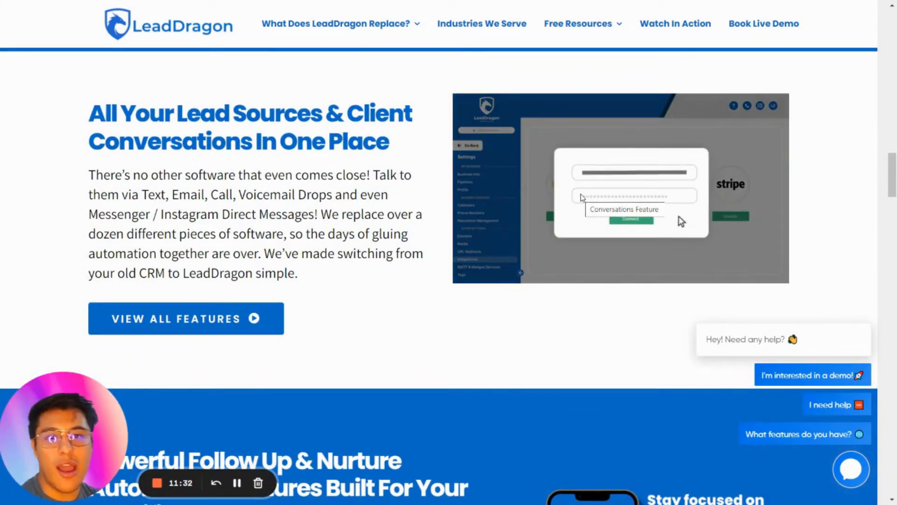
pyautogui.scroll(-15, 582, 198)
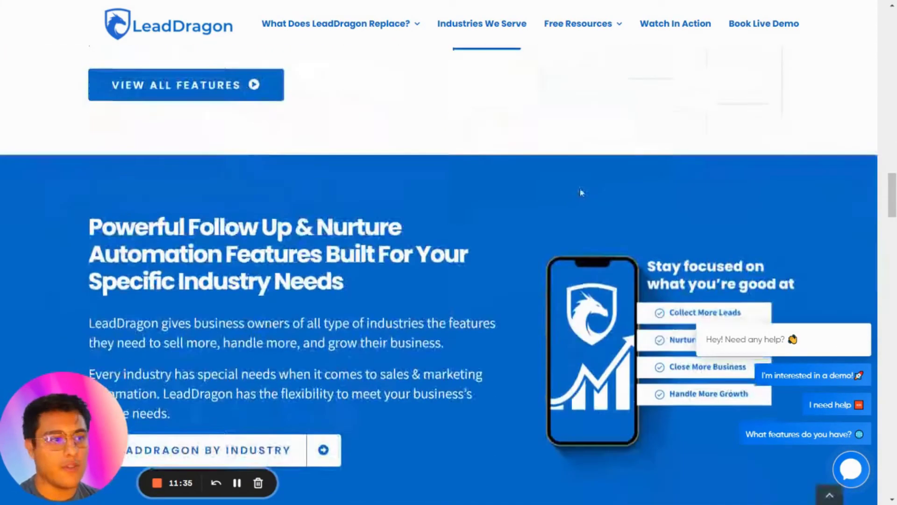
pyautogui.scroll(-20, 598, 186)
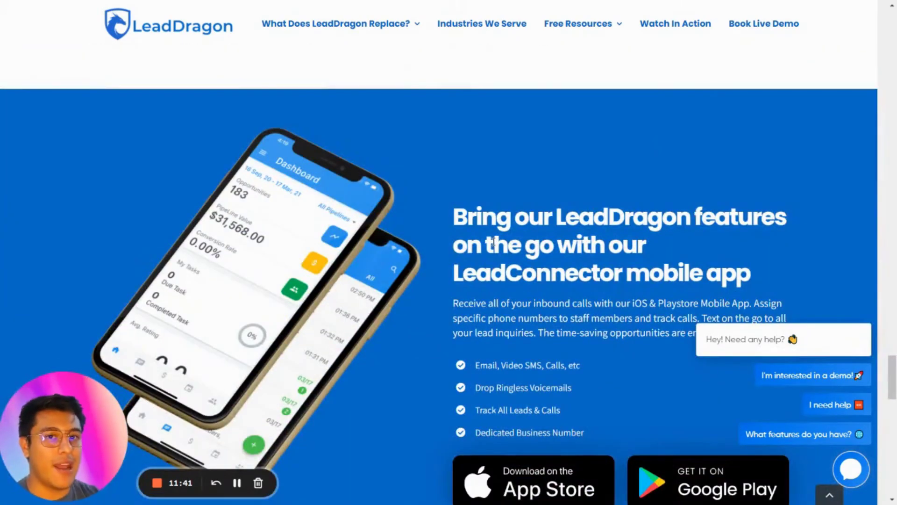
pyautogui.scroll(-20, 493, 241)
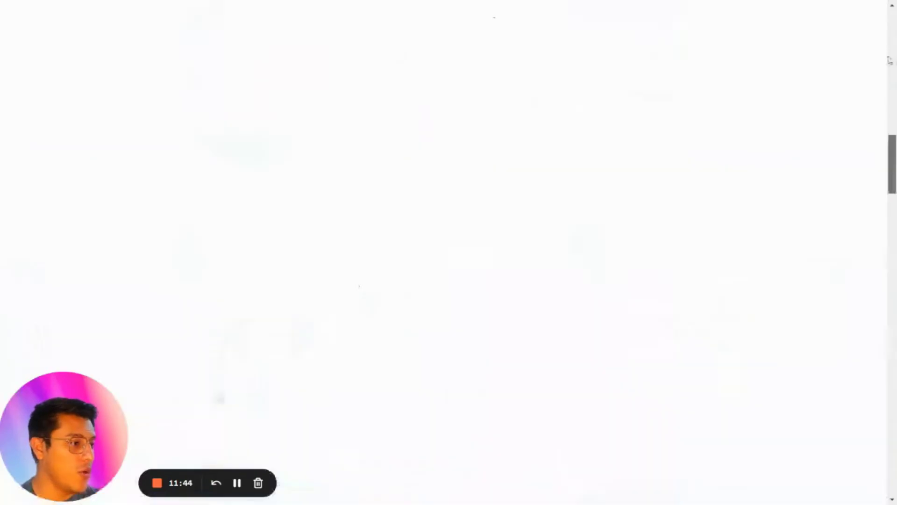
pyautogui.scroll(10, 448, 38)
# Step: Scroll the CloudKii page past ELMessenger Pro and CloudKii CRM to GroupKii's Facebook group features
pyautogui.scroll(-2, 491, 163)
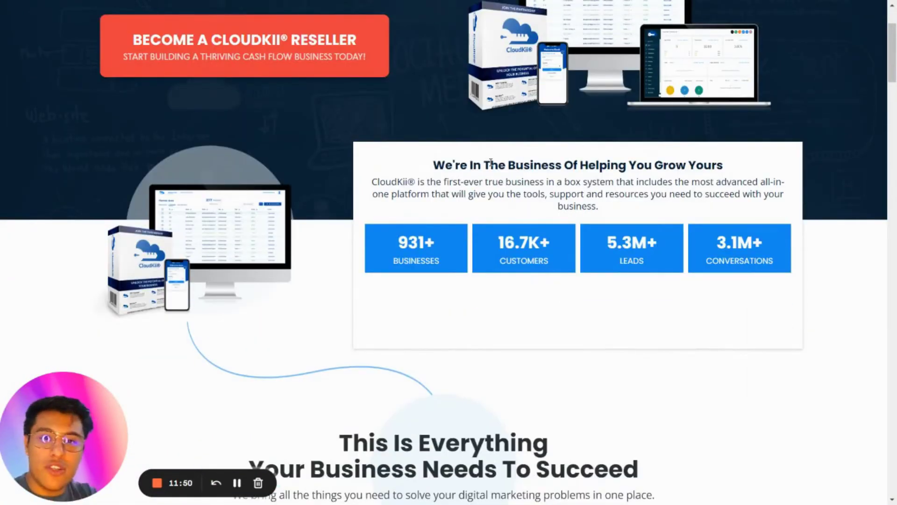
pyautogui.scroll(-20, 491, 163)
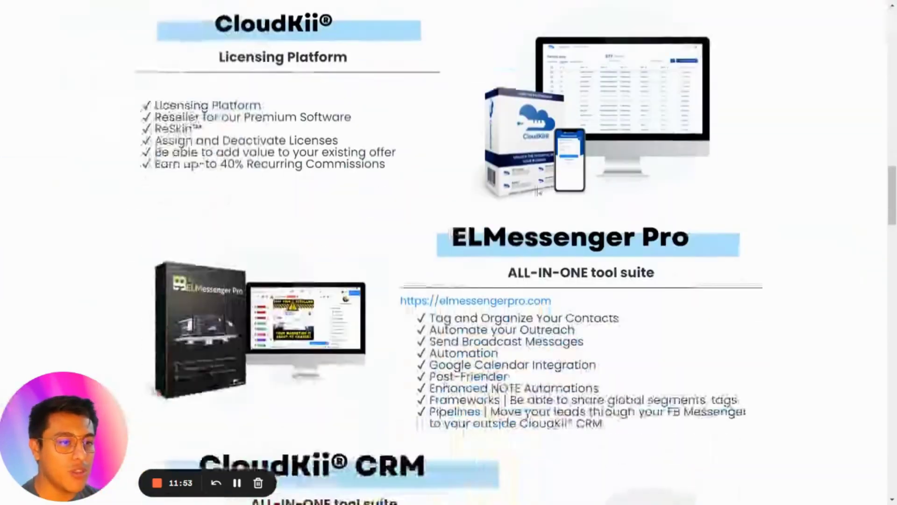
pyautogui.scroll(3, 488, 273)
pyautogui.scroll(-15, 673, 293)
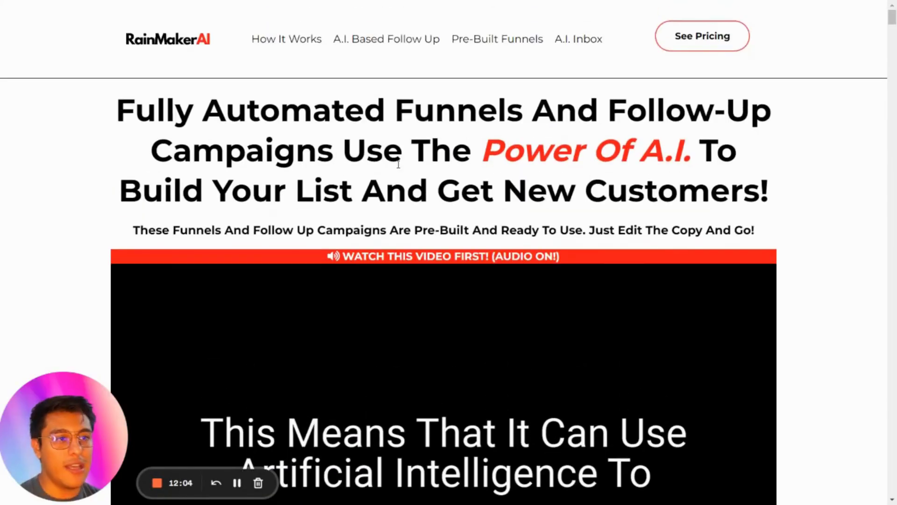
# Step: Scroll the RainMaker AI page to compare the $197, $247 and $297 monthly plans
pyautogui.scroll(-3, 736, 169)
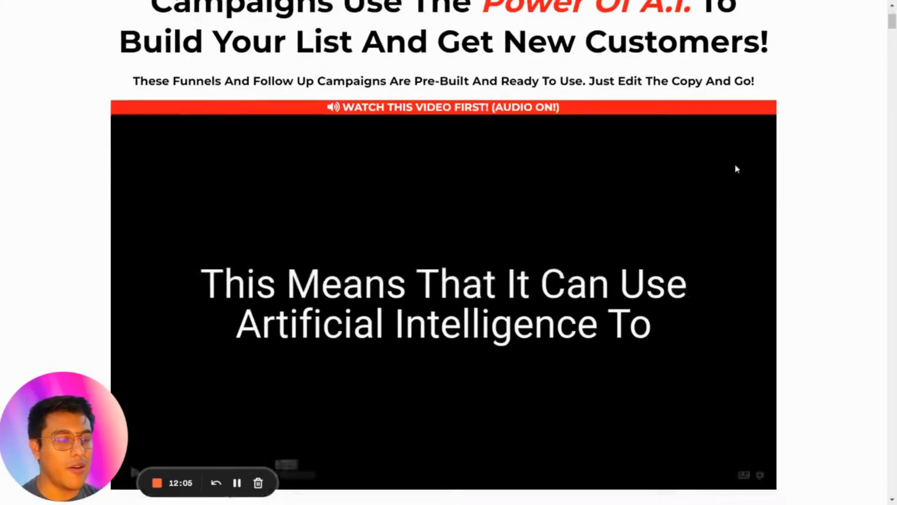
pyautogui.scroll(-3, 736, 168)
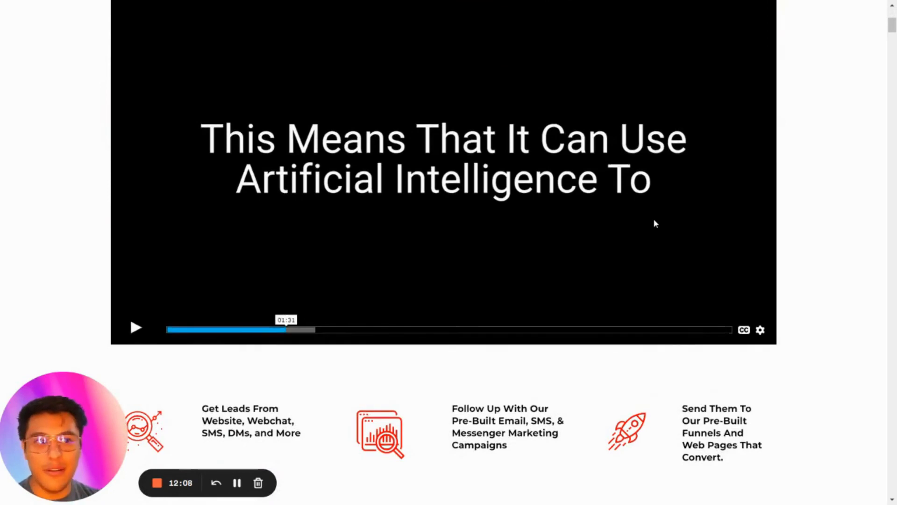
pyautogui.scroll(-20, 653, 223)
pyautogui.scroll(-20, 843, 319)
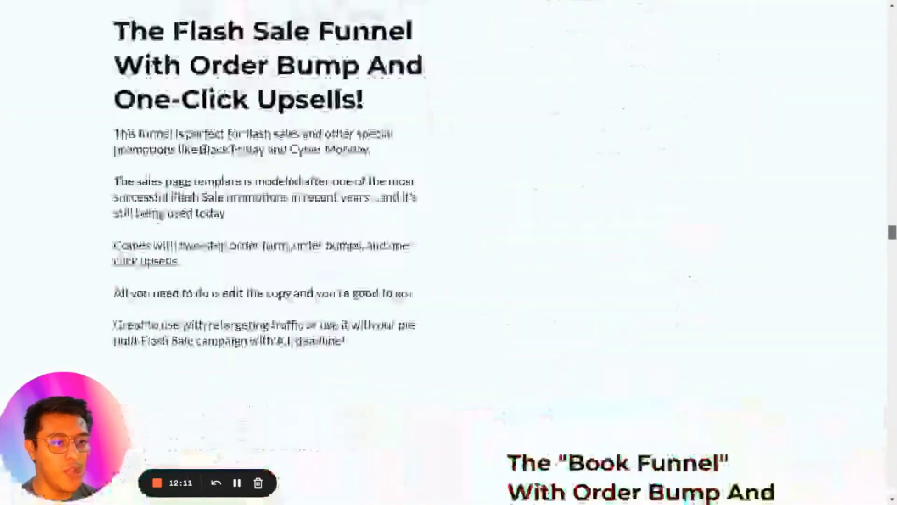
pyautogui.scroll(-20, 843, 319)
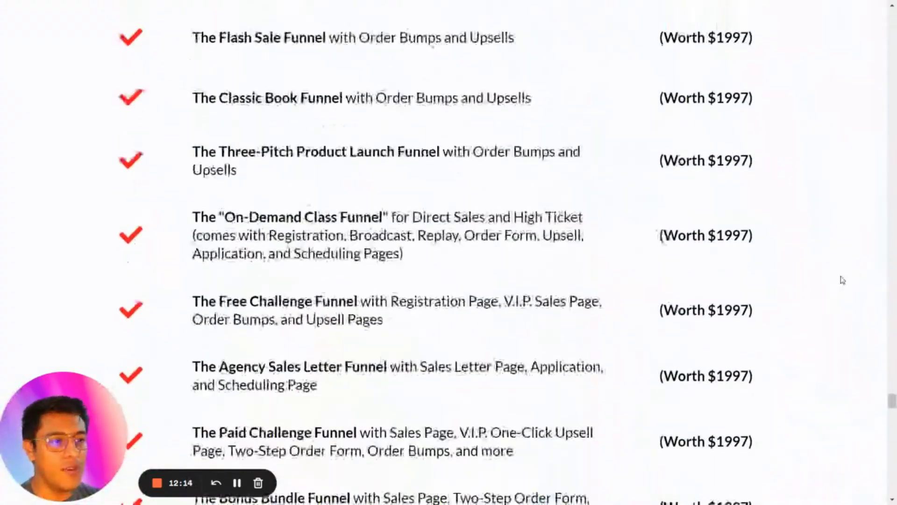
pyautogui.scroll(-12, 839, 260)
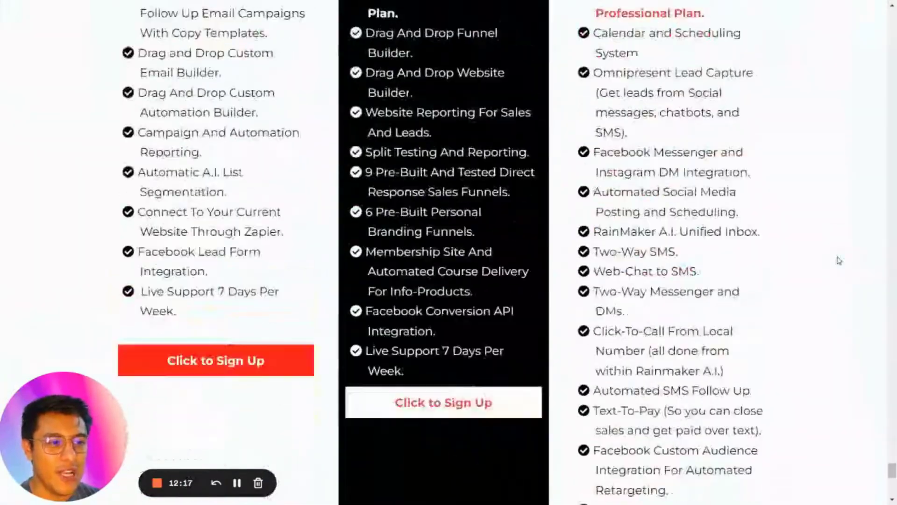
pyautogui.scroll(2, 838, 256)
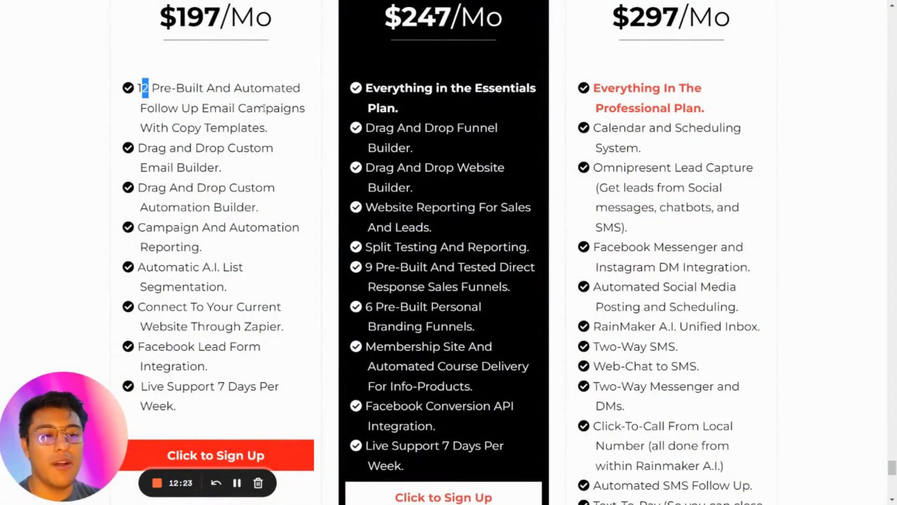
pyautogui.scroll(-2, 264, 109)
pyautogui.scroll(2, 440, 116)
pyautogui.scroll(-1, 475, 141)
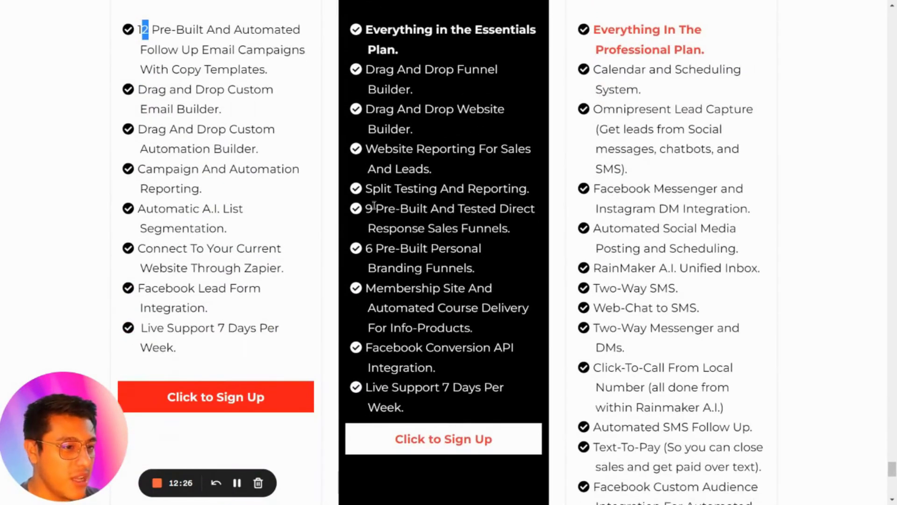
# Step: Clear the stray highlight in the plan list and exit full-screen view with F11
pyautogui.click(459, 225)
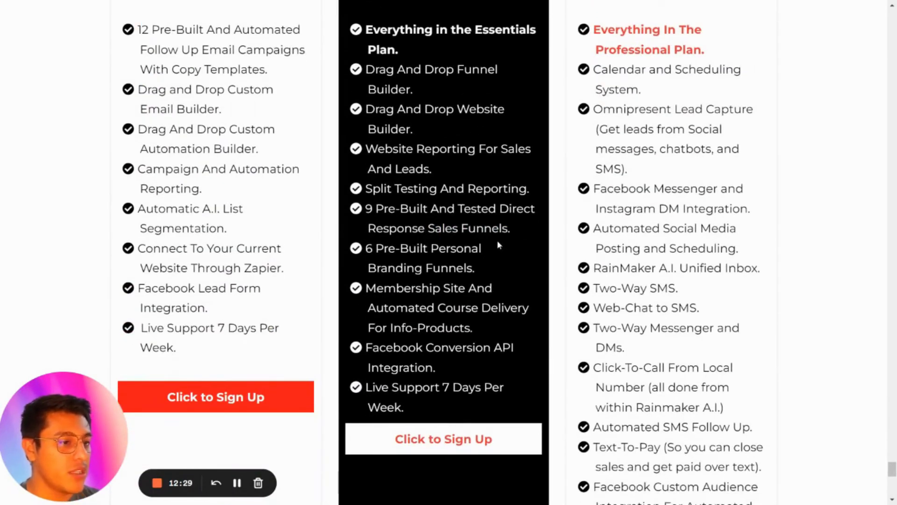
pyautogui.scroll(1, 657, 228)
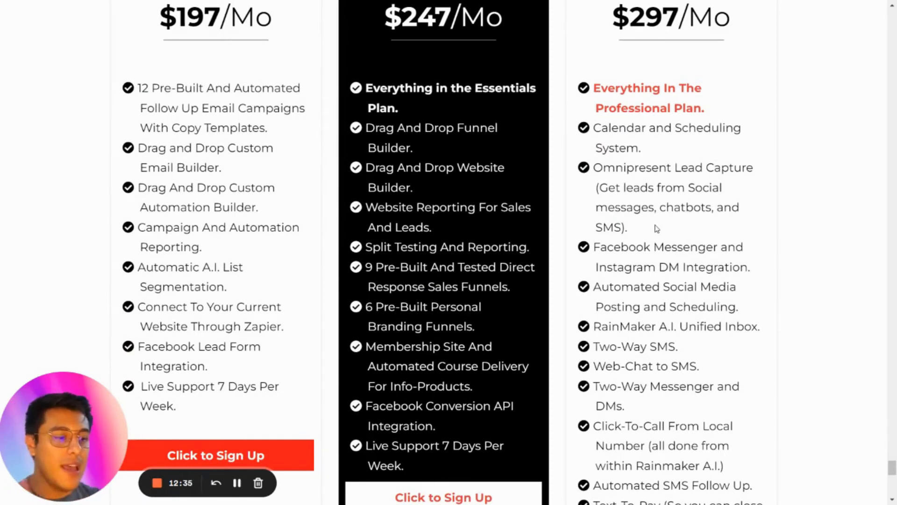
pyautogui.press('F11')
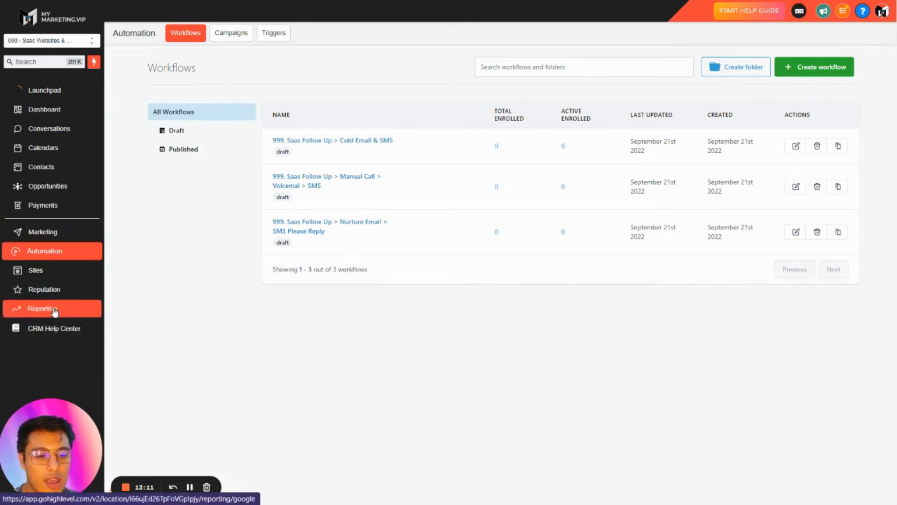
# Step: Switch to the La Casa De Las Sonrisas sub-account
pyautogui.click(61, 42)
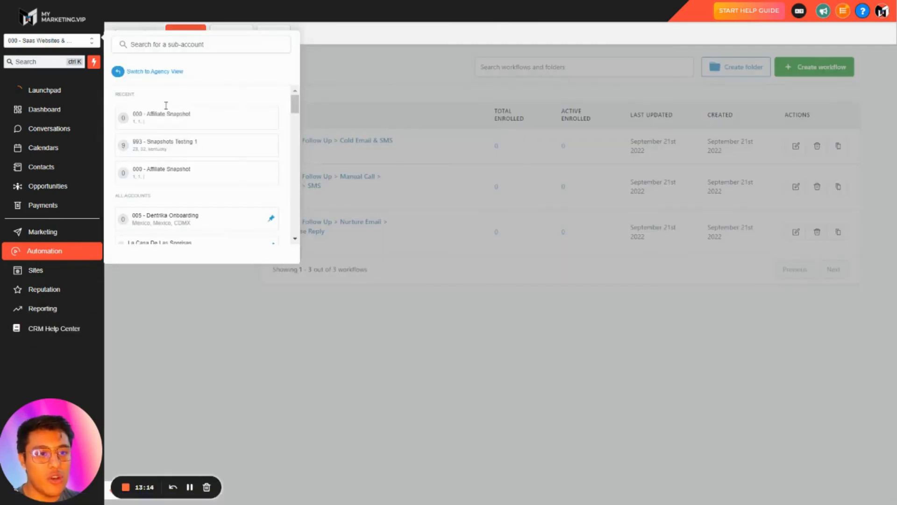
pyautogui.scroll(-1, 141, 205)
pyautogui.click(159, 187)
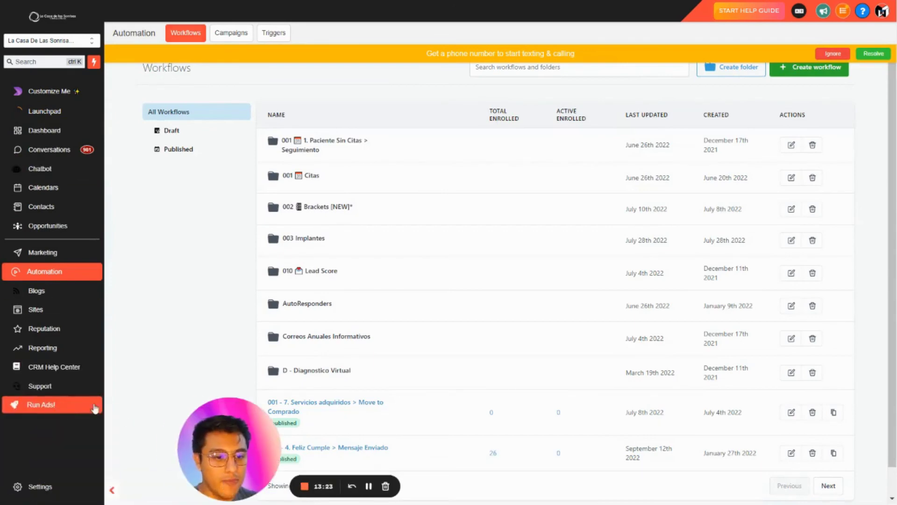
# Step: Open Run Ads! and preview the available ad platform choices, then collapse them
pyautogui.click(42, 405)
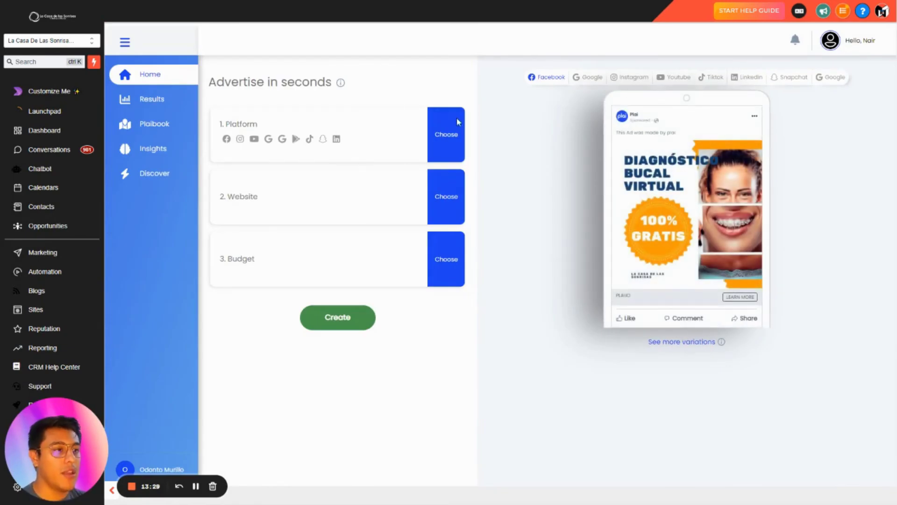
pyautogui.click(457, 122)
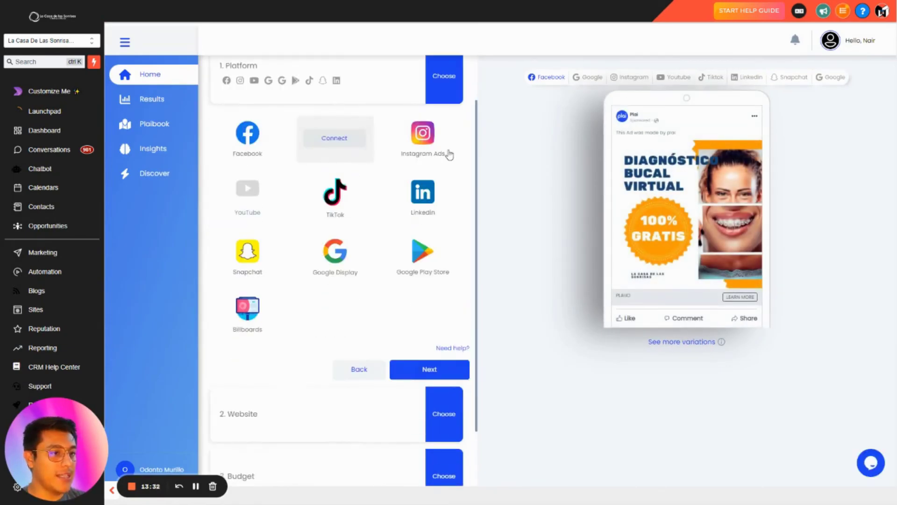
pyautogui.scroll(-2, 367, 228)
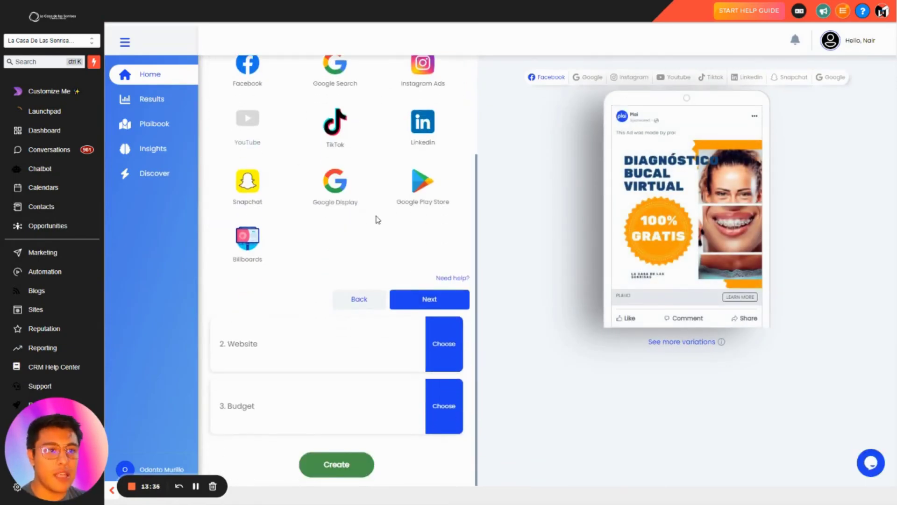
pyautogui.scroll(3, 359, 282)
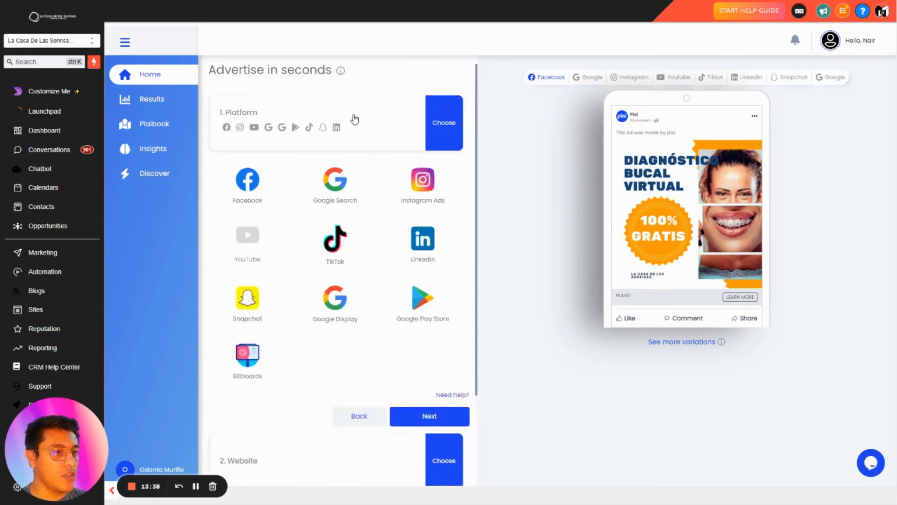
pyautogui.click(353, 116)
# Step: Review the existing custom menu links, such as Support, in full screen, then start a new link
pyautogui.click(194, 486)
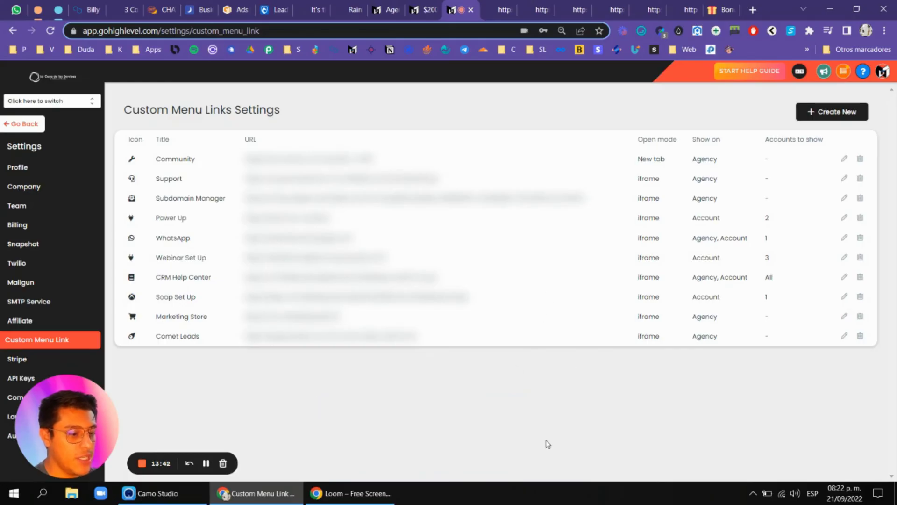
pyautogui.press('F11')
pyautogui.moveTo(158, 436); pyautogui.dragTo(523, 434)
pyautogui.click(86, 42)
pyautogui.press('Escape')
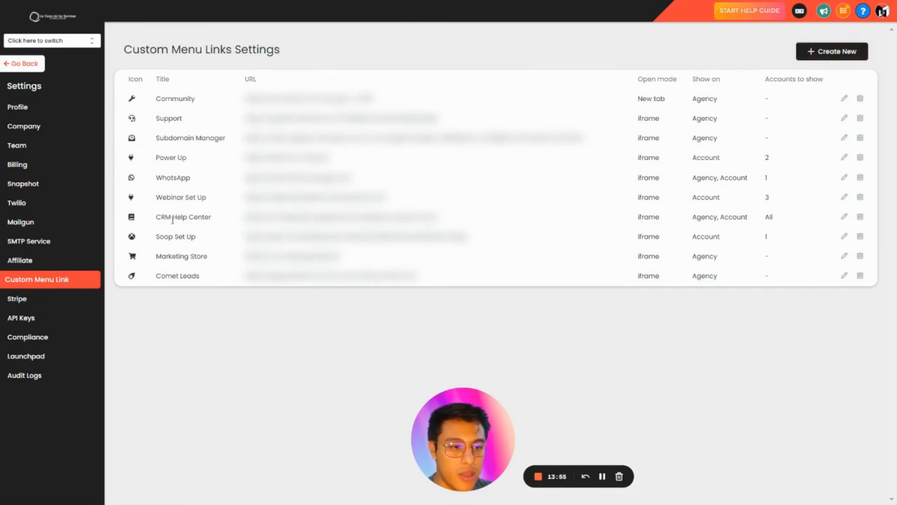
pyautogui.moveTo(182, 120); pyautogui.dragTo(148, 119)
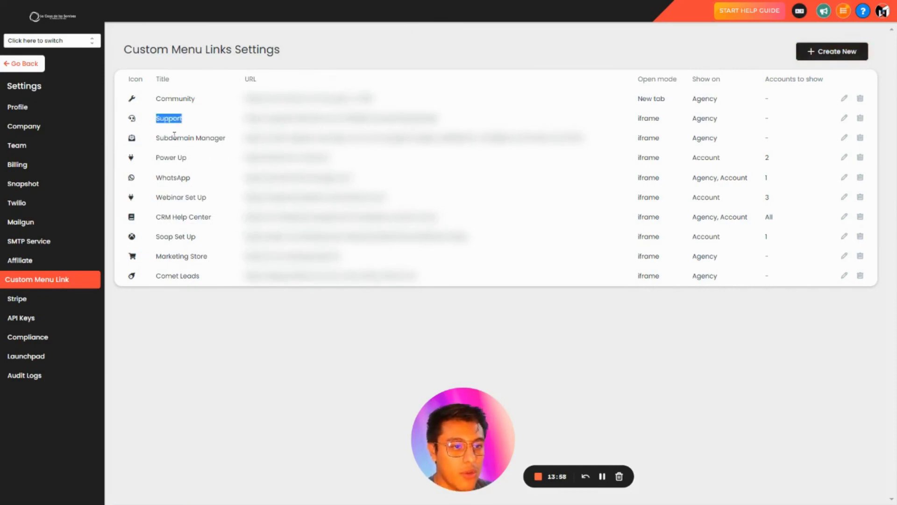
pyautogui.click(820, 55)
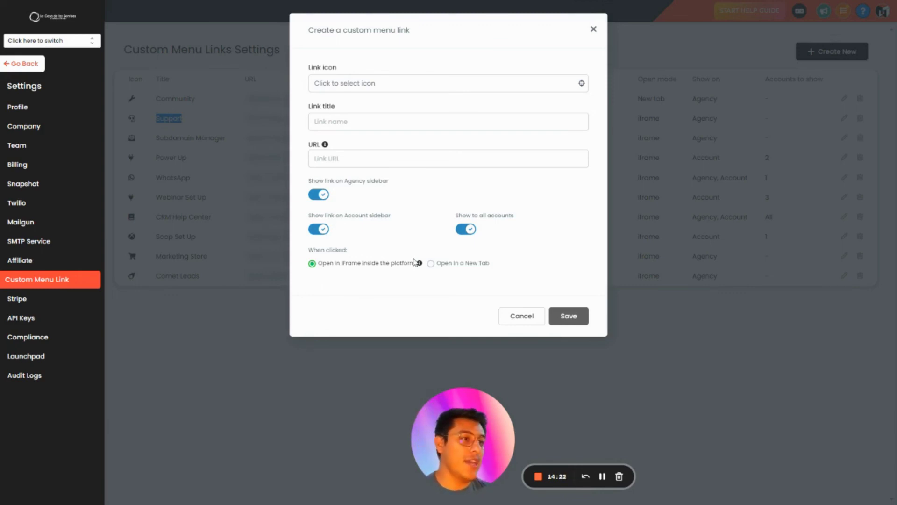
# Step: Drag across the empty Create a custom menu link form
pyautogui.moveTo(375, 424); pyautogui.dragTo(140, 449)
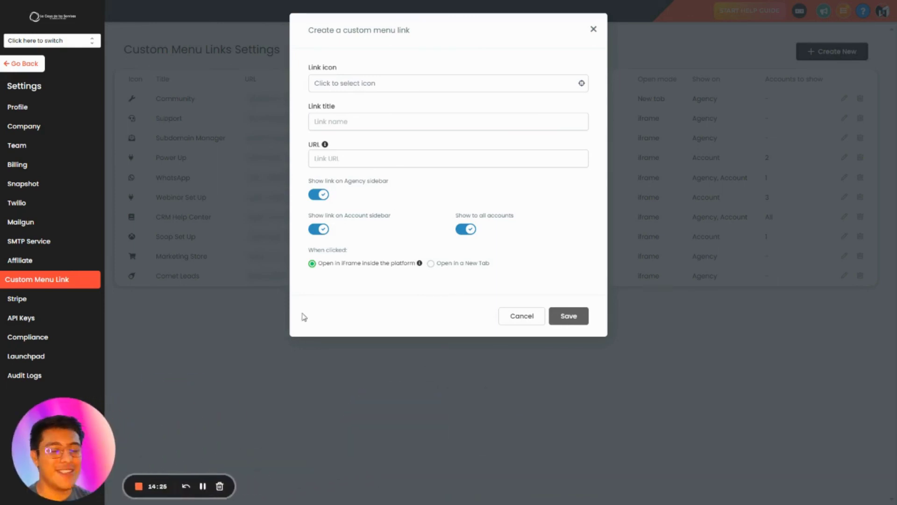